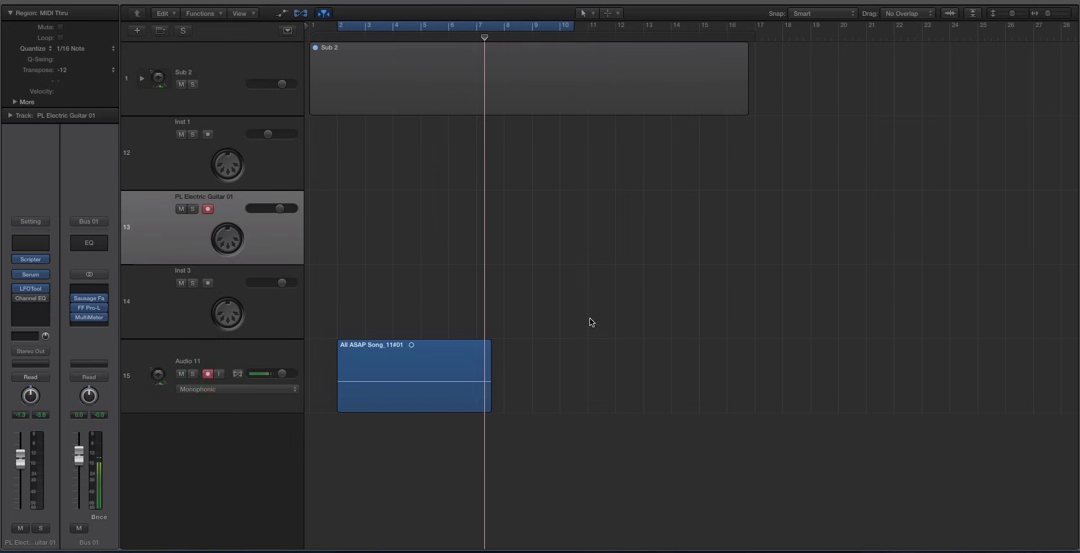
# Delete the All ASAP Song_11#01 region, then show PL Electric Guitar 01's MIDI effect choices
pyautogui.click(427, 392)
pyautogui.press('Delete')
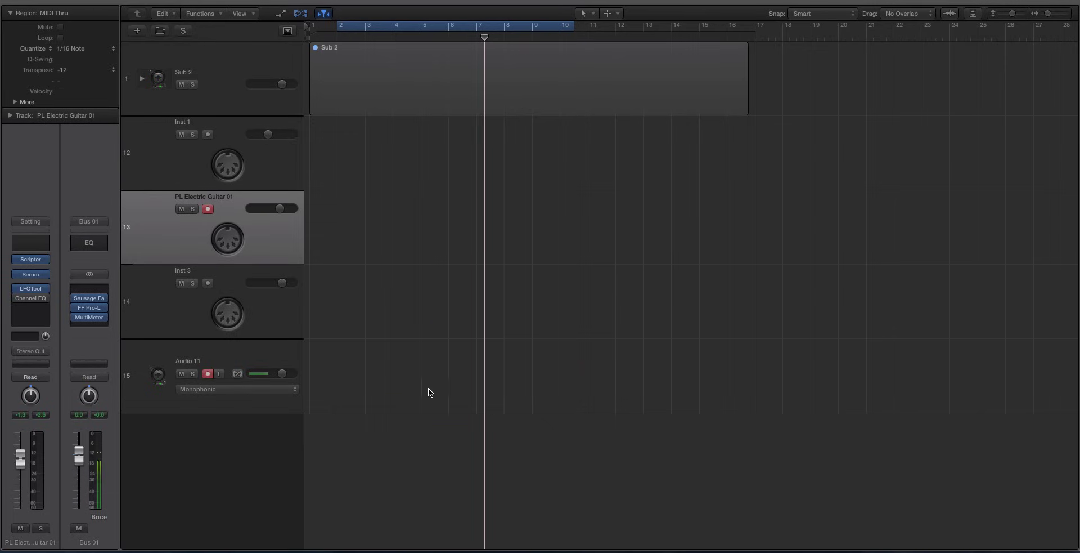
pyautogui.click(266, 146)
pyautogui.click(282, 235)
pyautogui.click(31, 242)
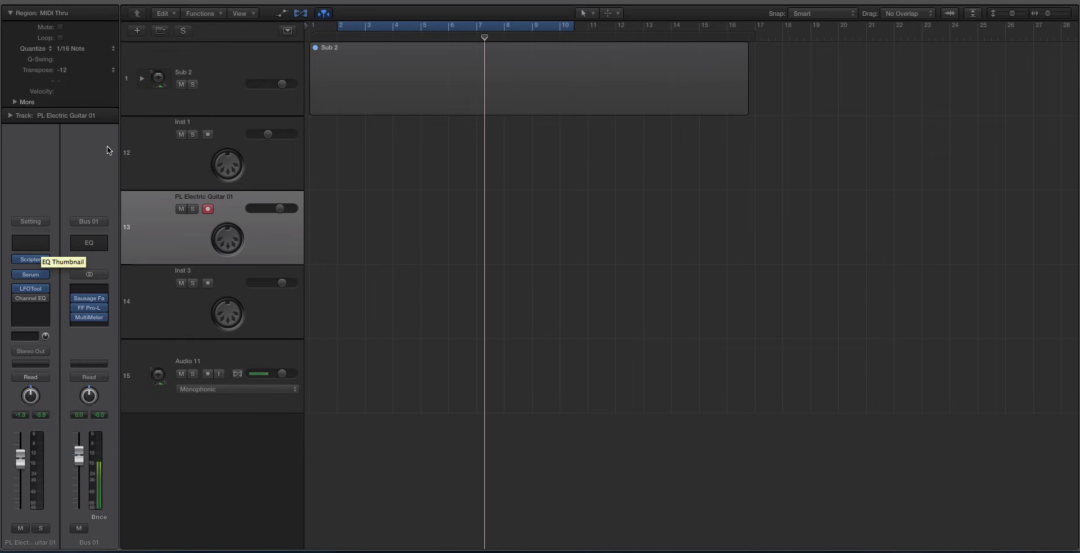
# Select the Inst 1 track and bring up its MIDI FX slot plug-in menu
pyautogui.click(156, 163)
pyautogui.click(45, 258)
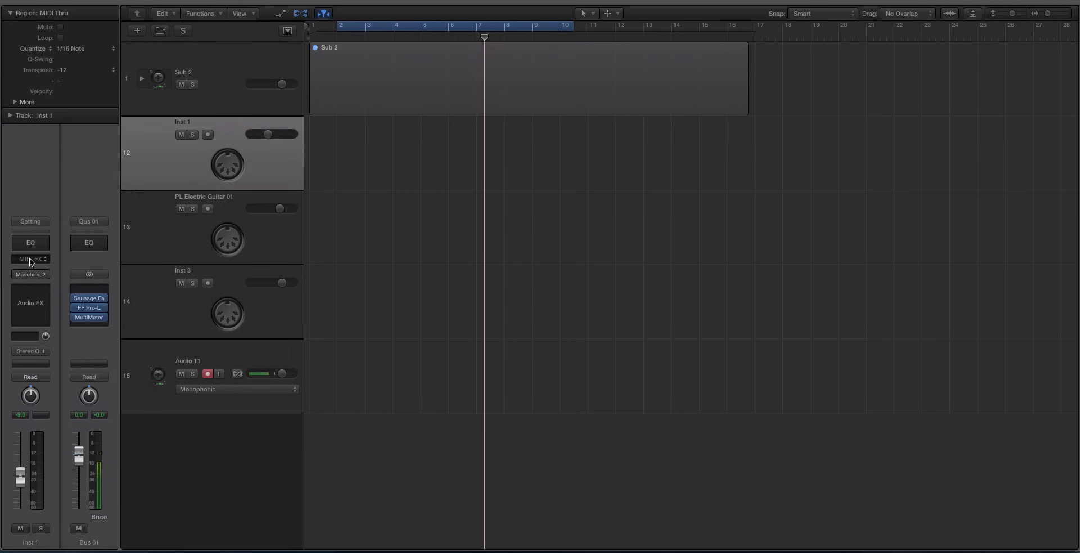
pyautogui.click(29, 258)
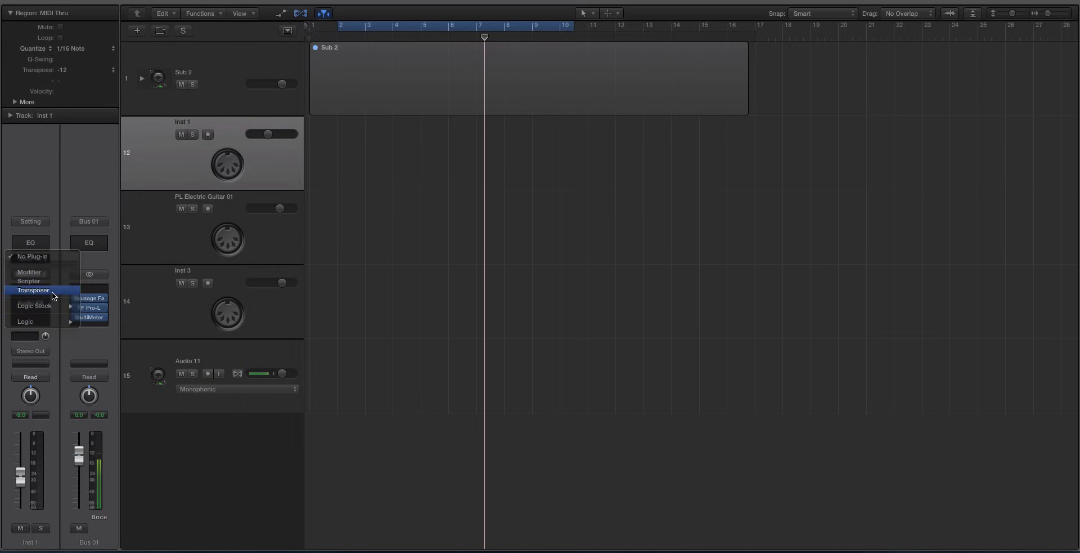
pyautogui.moveTo(56, 304)
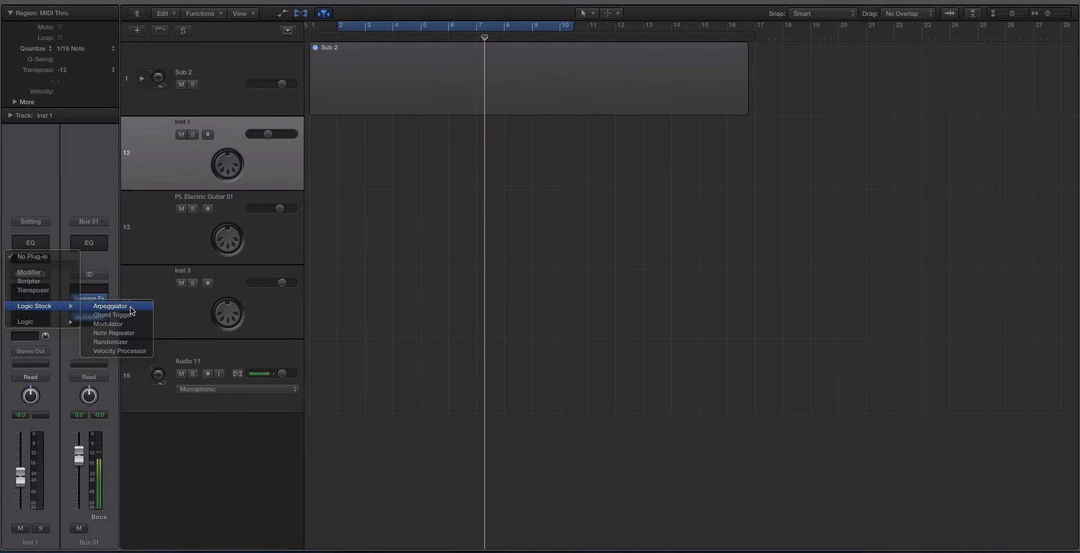
# Insert Scripter on Inst 1, arrange its windows, and close the Script Editor
pyautogui.click(63, 281)
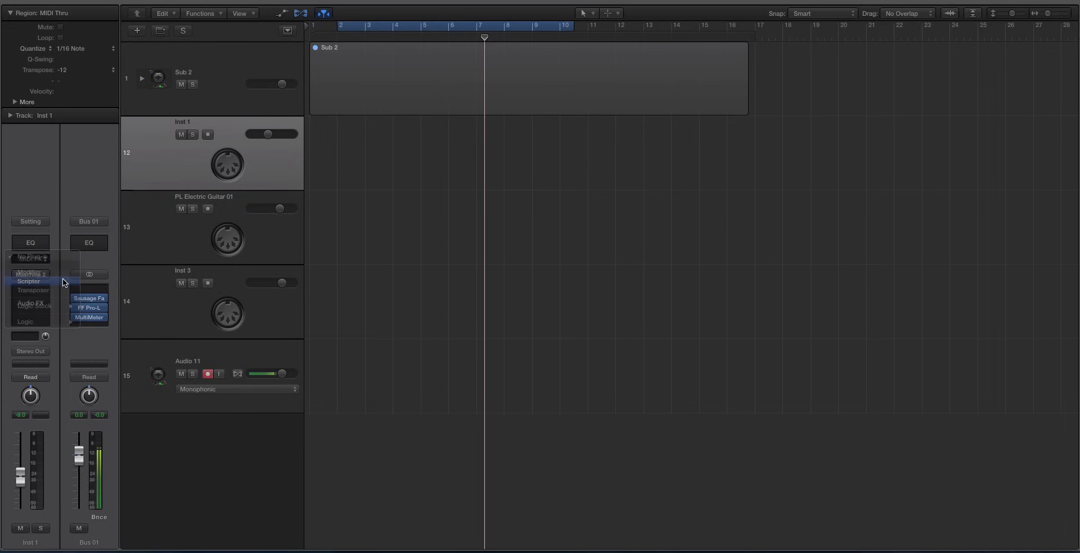
pyautogui.moveTo(133, 170); pyautogui.dragTo(414, 185)
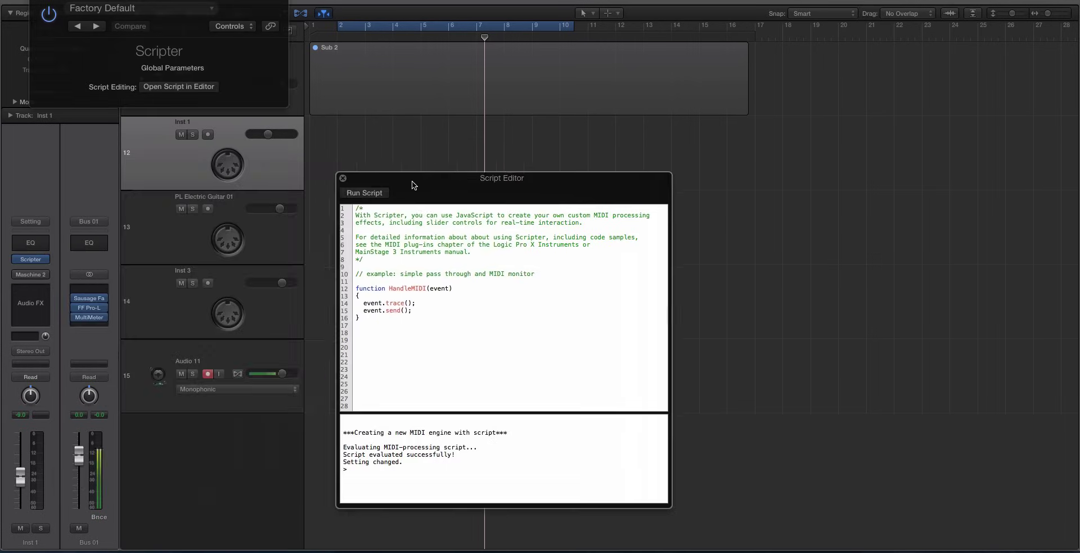
pyautogui.moveTo(146, 2); pyautogui.dragTo(457, 55)
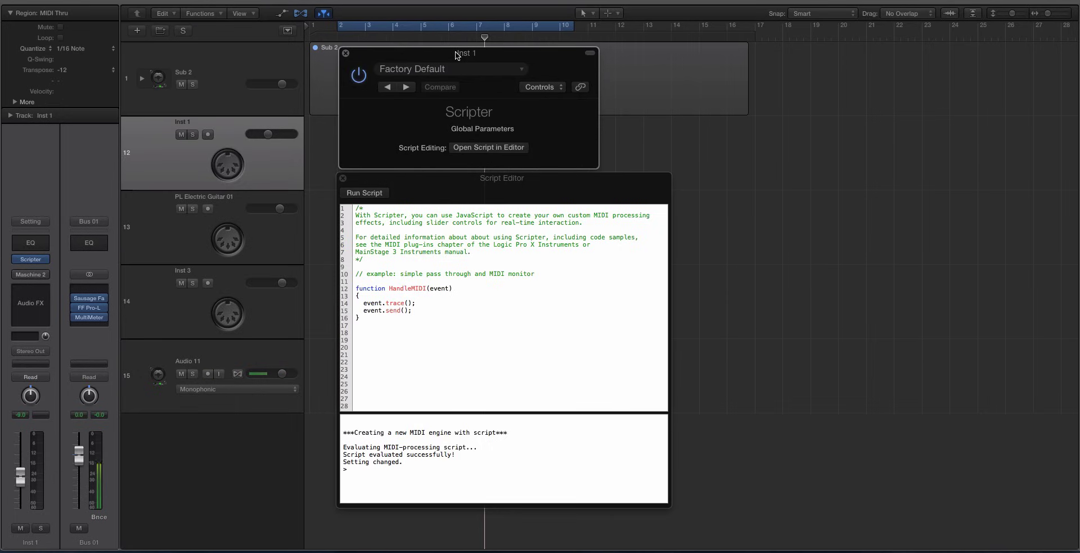
pyautogui.click(469, 181)
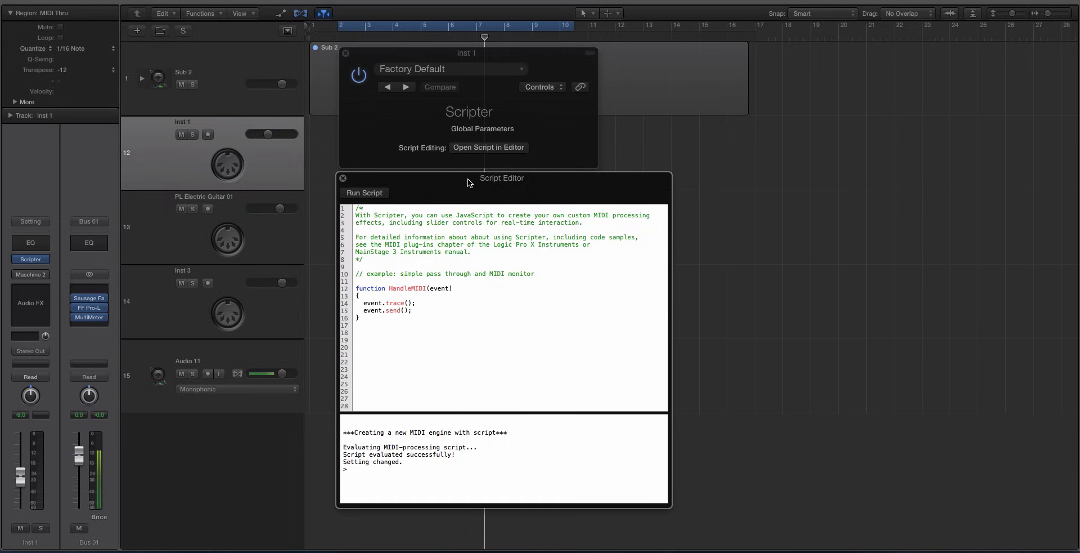
pyautogui.click(343, 179)
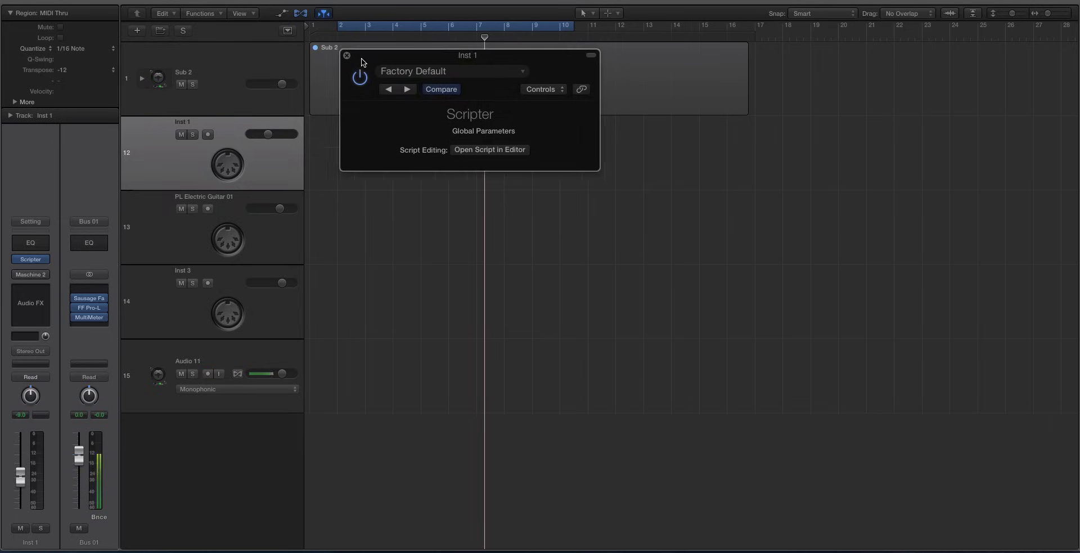
# Reposition the Scripter window and browse its preset list's Factory submenu
pyautogui.moveTo(352, 62); pyautogui.dragTo(364, 107)
pyautogui.click(425, 113)
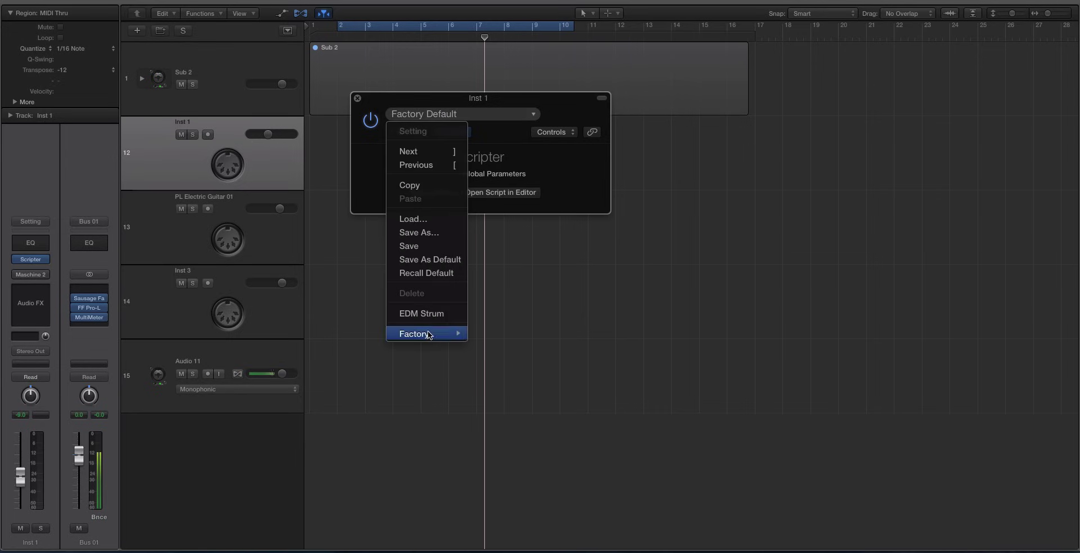
pyautogui.moveTo(427, 333)
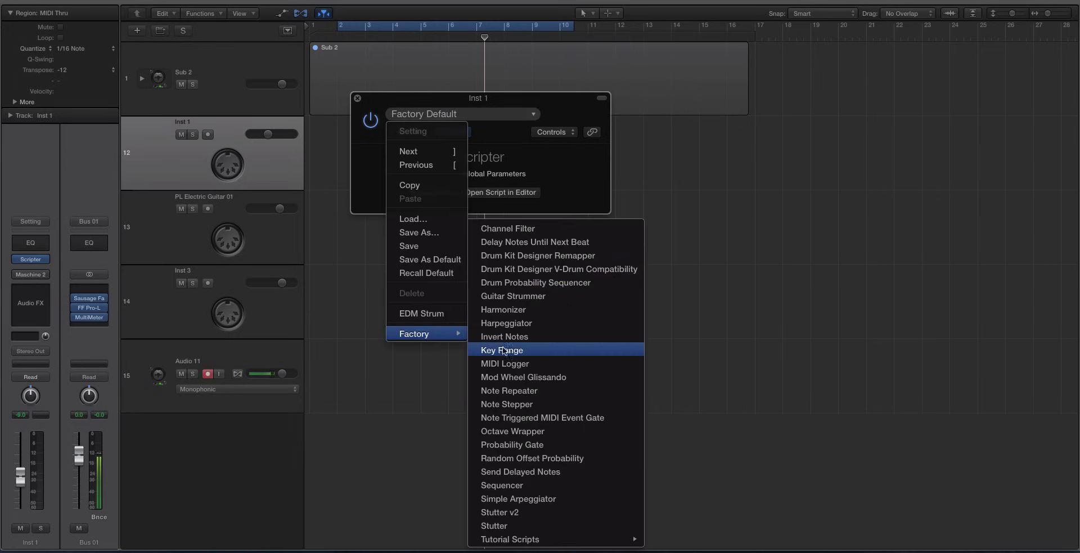
# Close Inst 1's Scripter and open the Scripter settings on PL Electric Guitar 01
pyautogui.click(356, 98)
pyautogui.click(356, 98)
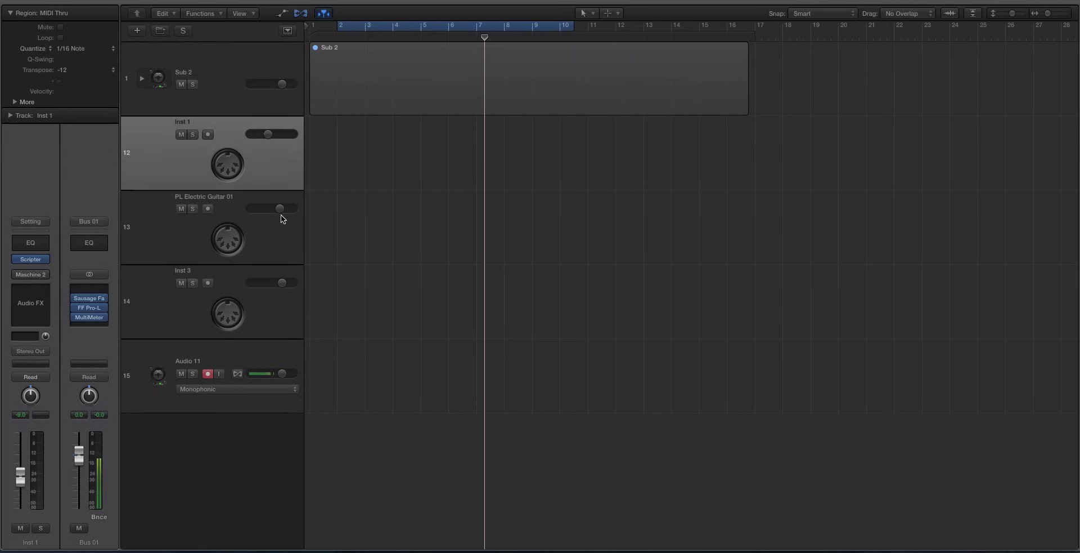
pyautogui.click(280, 220)
pyautogui.click(256, 324)
pyautogui.press('Up')
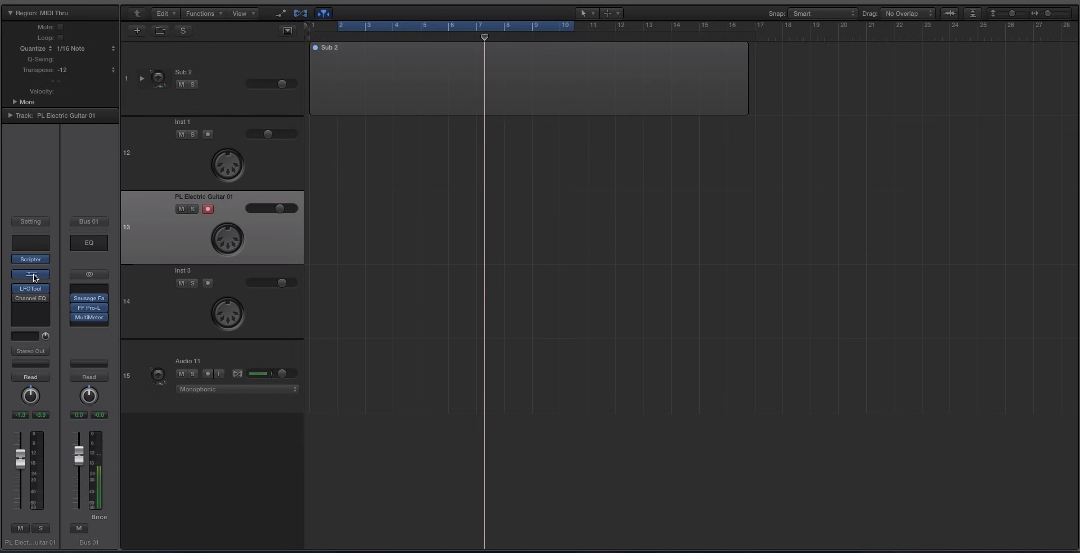
pyautogui.click(31, 259)
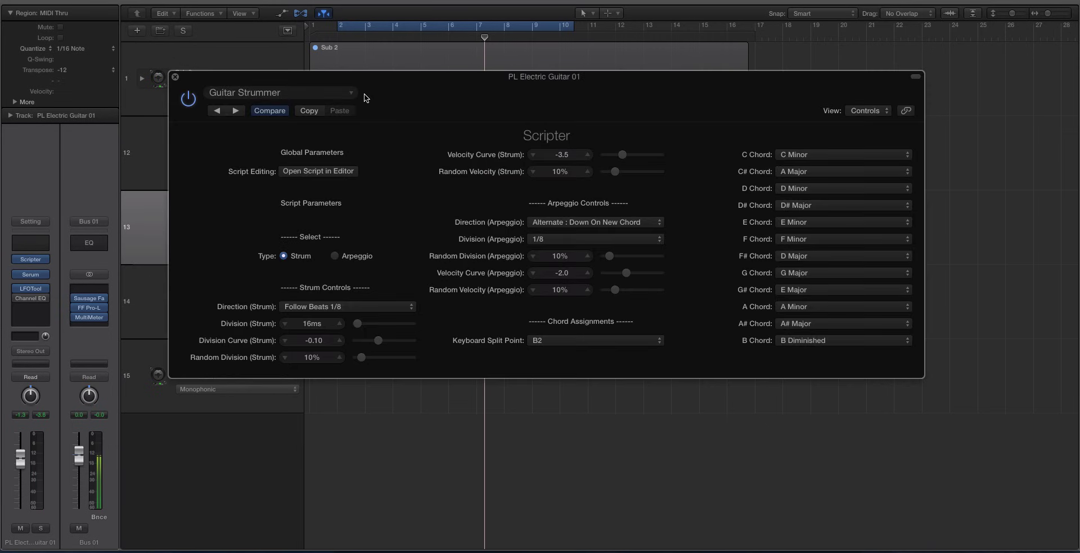
# View the Guitar Strummer script code in an enlarged editor, then close it
pyautogui.moveTo(223, 75); pyautogui.dragTo(270, 104)
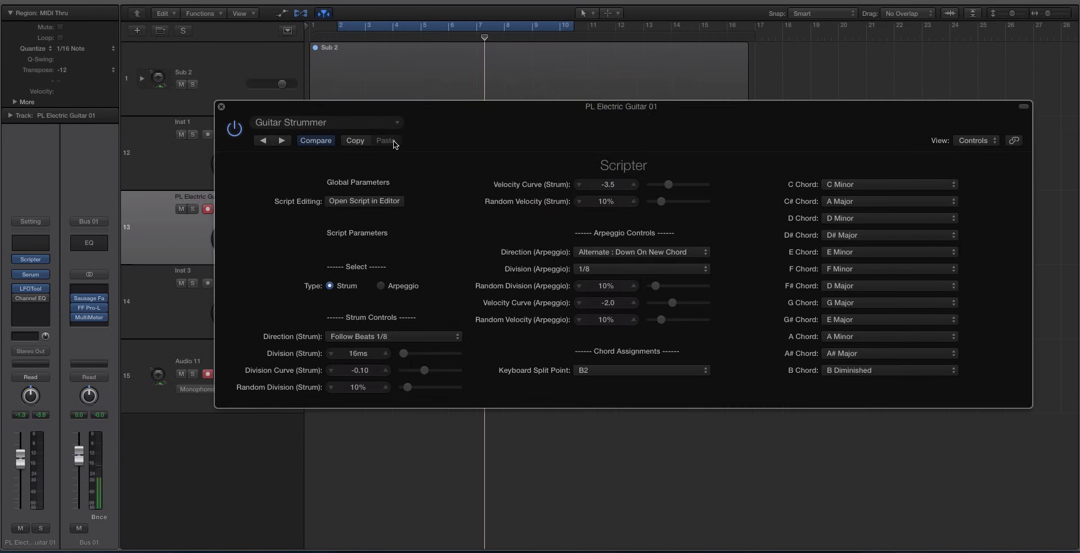
pyautogui.click(358, 200)
pyautogui.scroll(15, 248, 237)
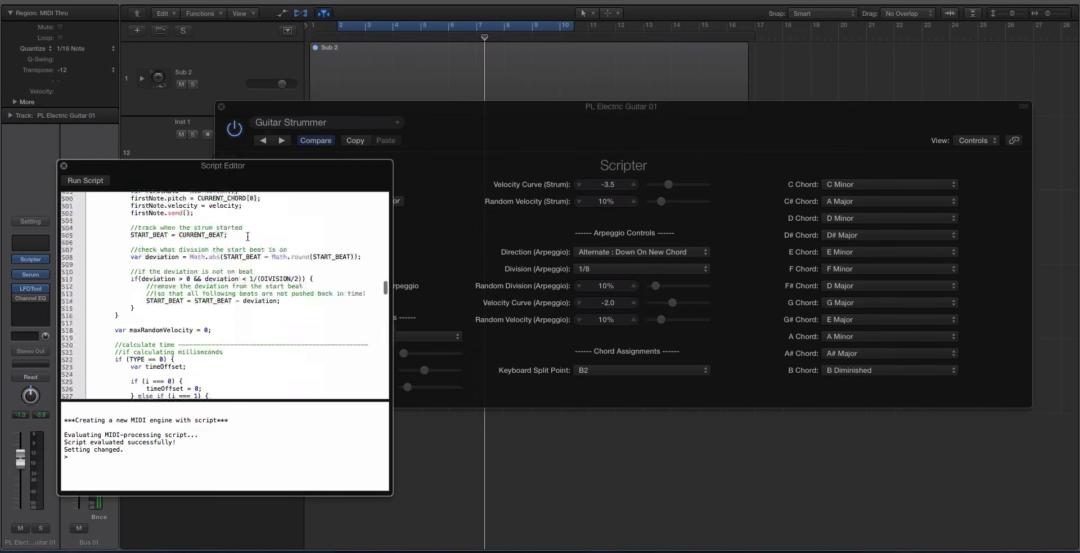
pyautogui.moveTo(391, 492); pyautogui.dragTo(854, 469)
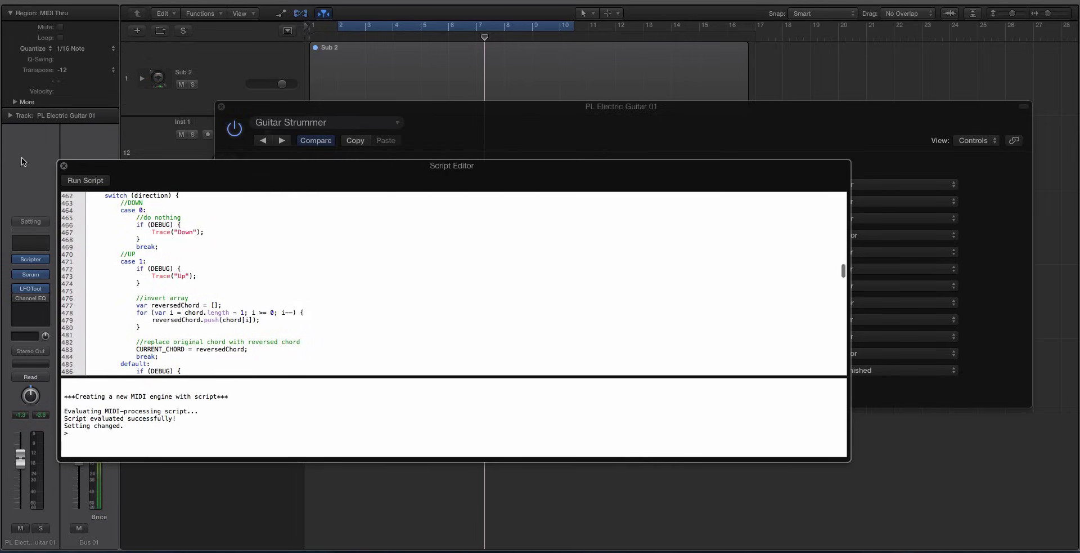
pyautogui.click(64, 166)
# Resize the Scripter plug-in window so every Guitar Strummer control is visible
pyautogui.moveTo(1029, 406); pyautogui.dragTo(565, 550)
pyautogui.moveTo(482, 108); pyautogui.dragTo(572, 13)
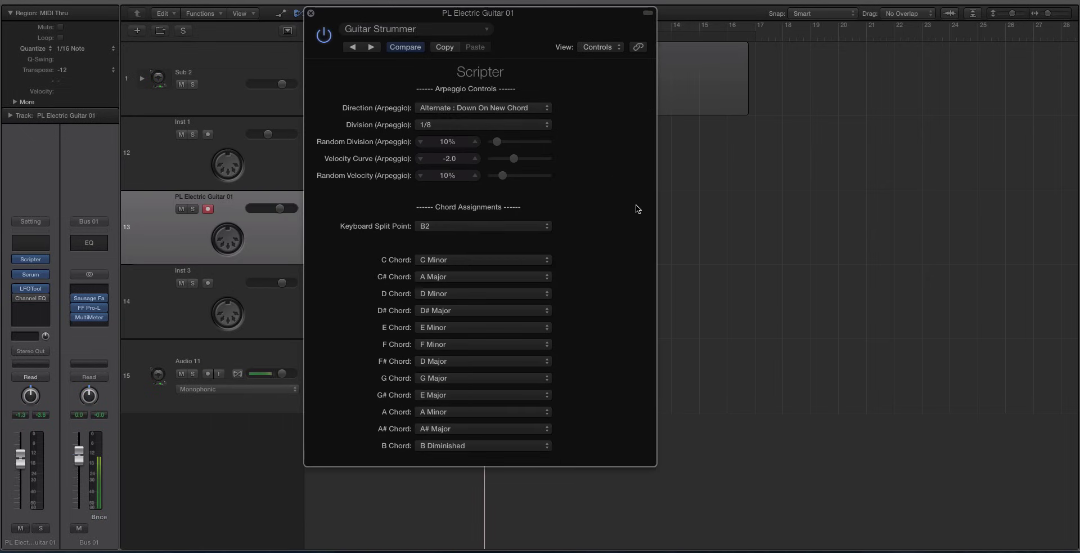
pyautogui.moveTo(660, 470); pyautogui.dragTo(600, 289)
pyautogui.moveTo(603, 466); pyautogui.dragTo(979, 421)
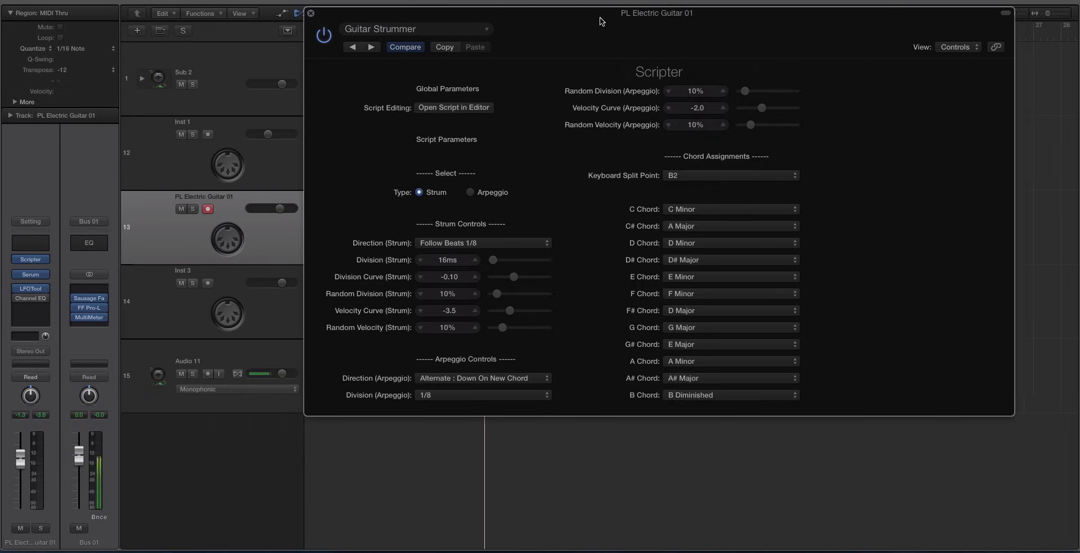
# Check the Strum Direction options, keeping Follow Beats 1/8, and move the Scripter window aside
pyautogui.moveTo(601, 14); pyautogui.dragTo(487, 29)
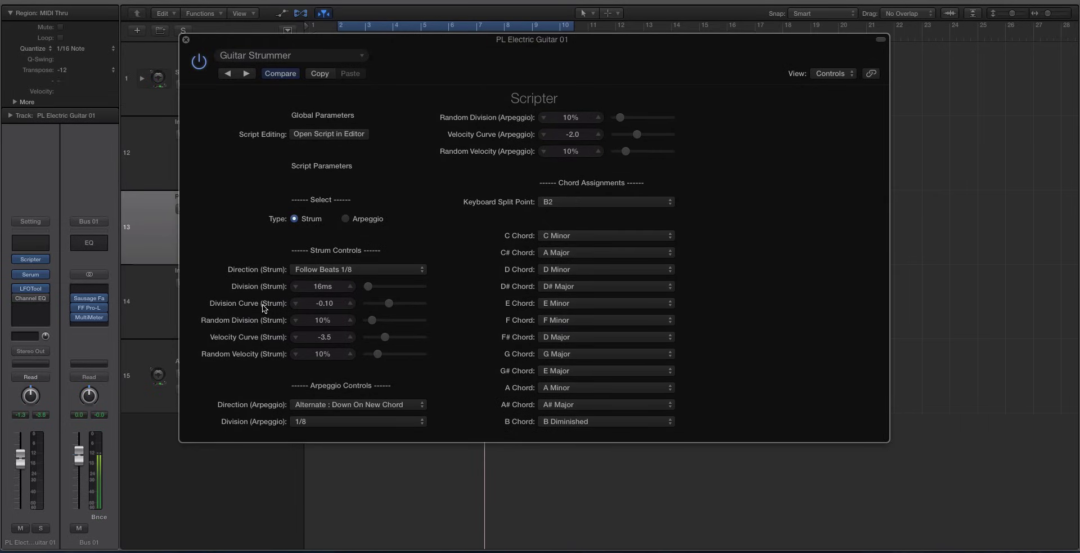
pyautogui.click(314, 269)
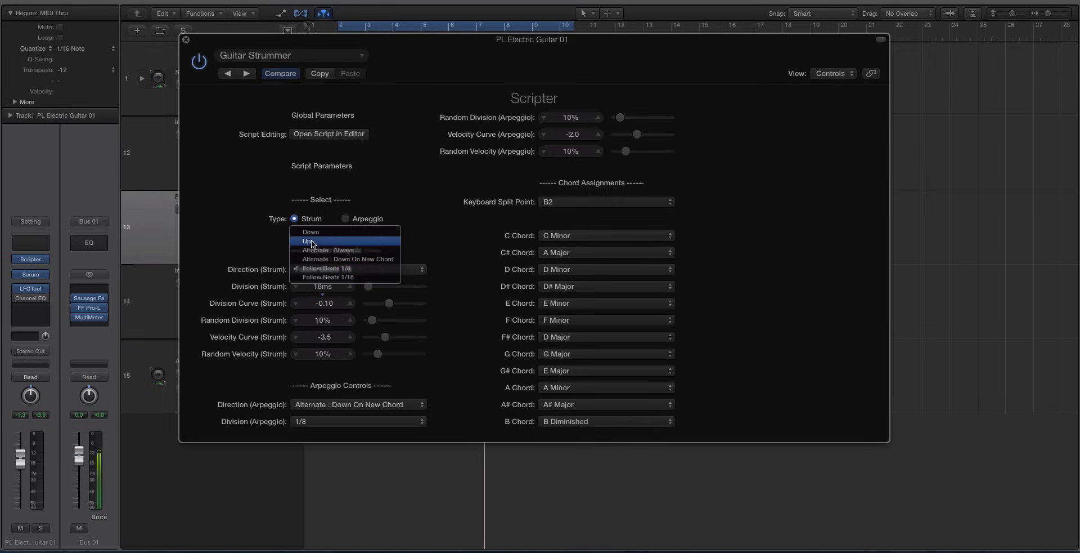
pyautogui.click(231, 223)
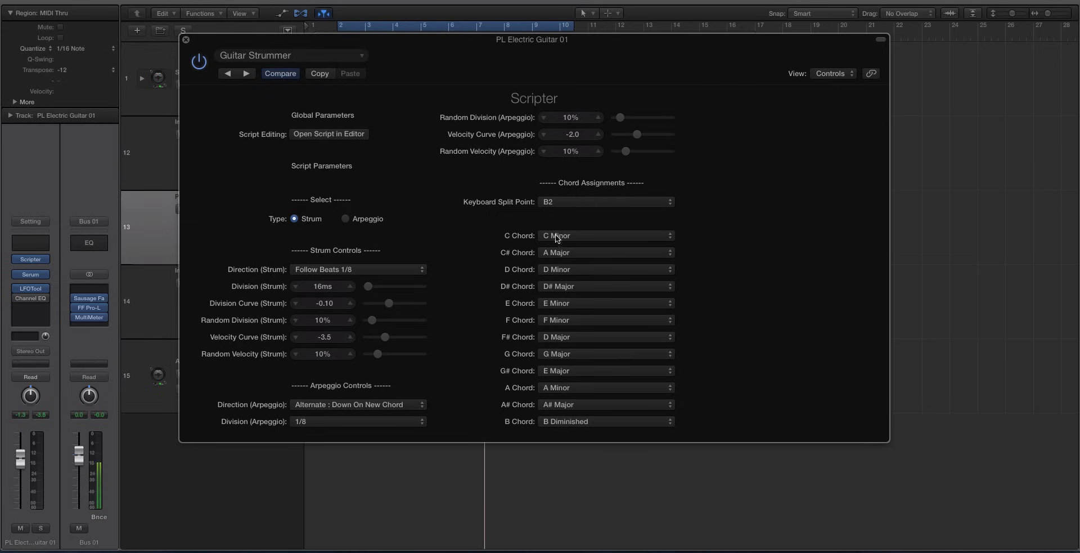
pyautogui.moveTo(255, 39); pyautogui.dragTo(323, 0)
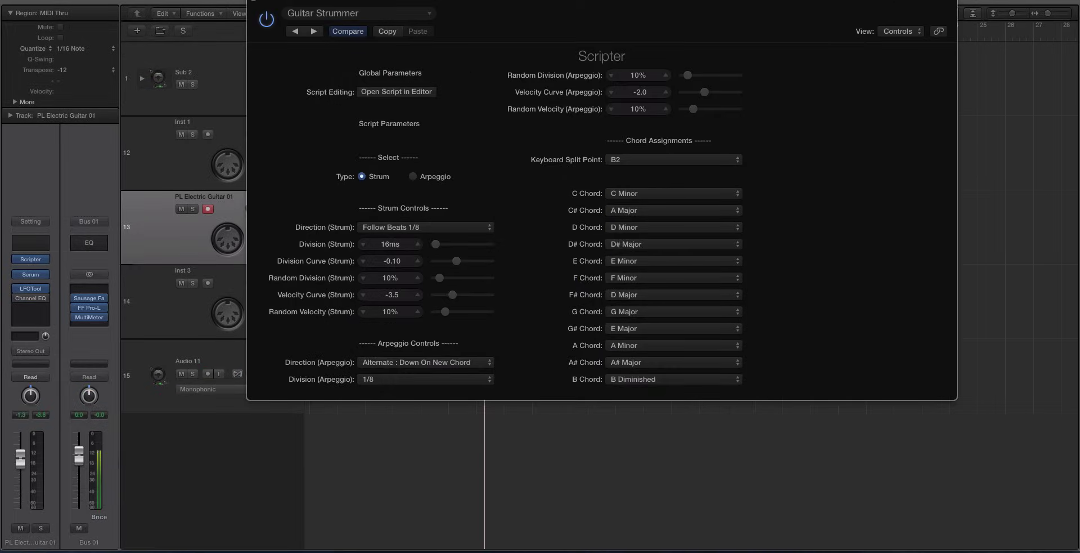
# Close the guitar track's Scripter and open the Scripter settings on Inst 3
pyautogui.click(253, 1)
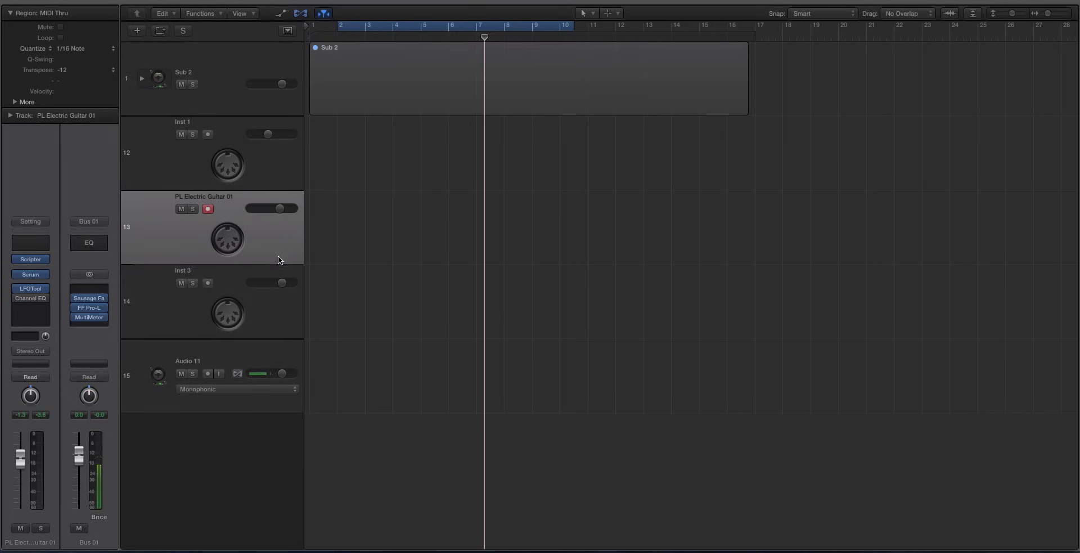
pyautogui.click(277, 296)
pyautogui.click(47, 258)
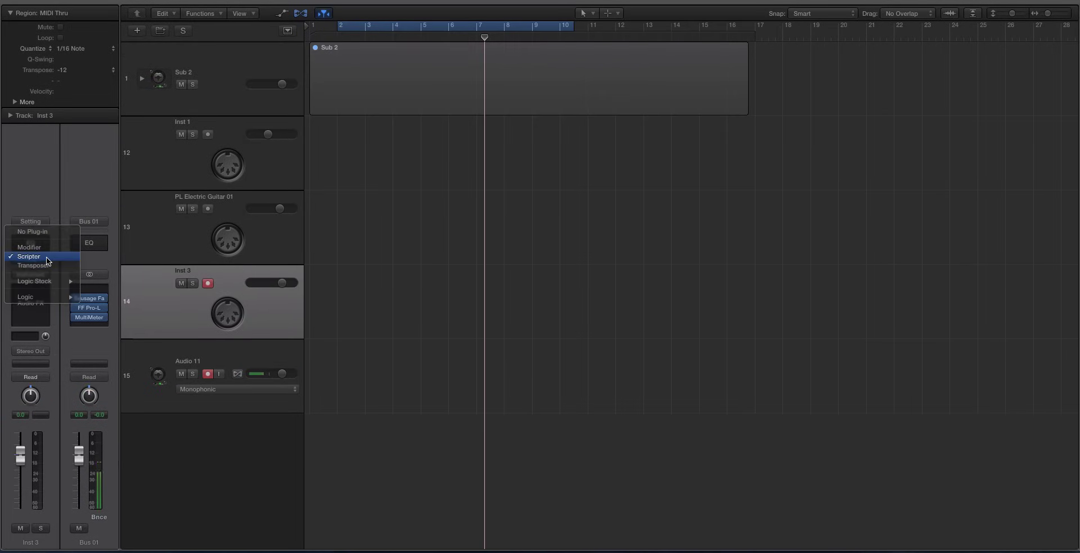
pyautogui.click(38, 256)
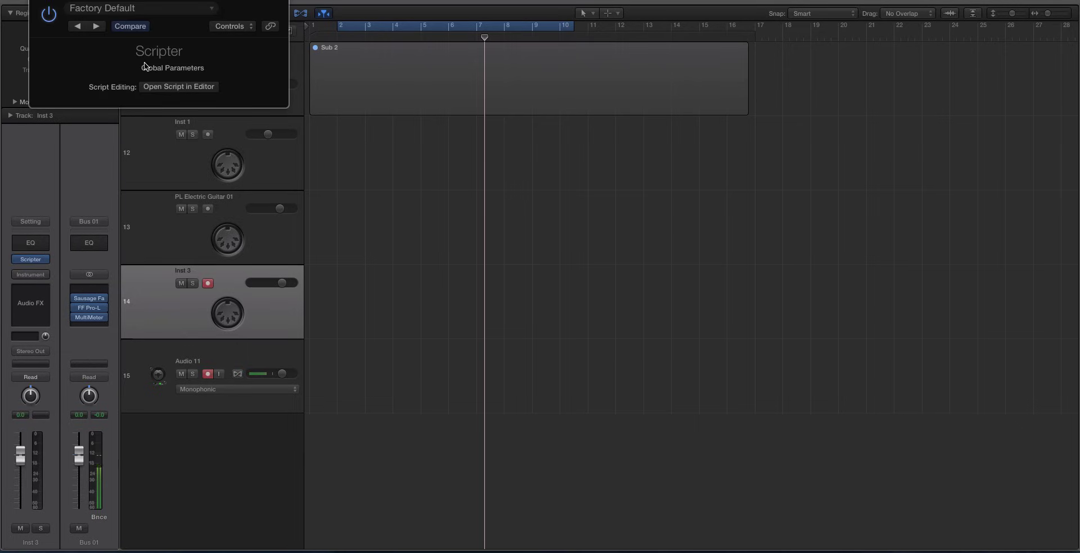
# Load the factory Guitar Strummer preset on Inst 3's Scripter and center its window
pyautogui.click(114, 7)
pyautogui.moveTo(132, 229)
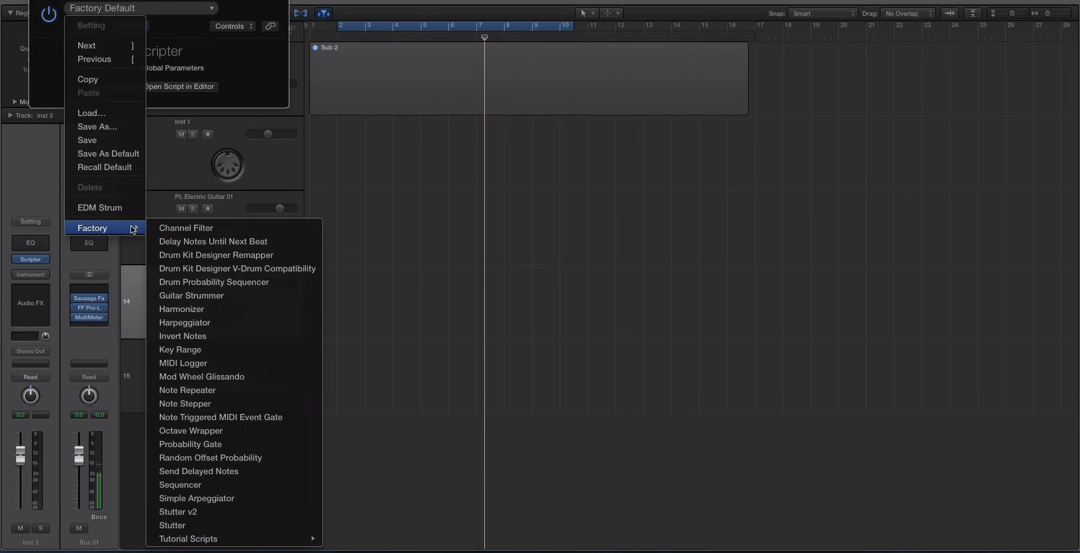
pyautogui.click(200, 295)
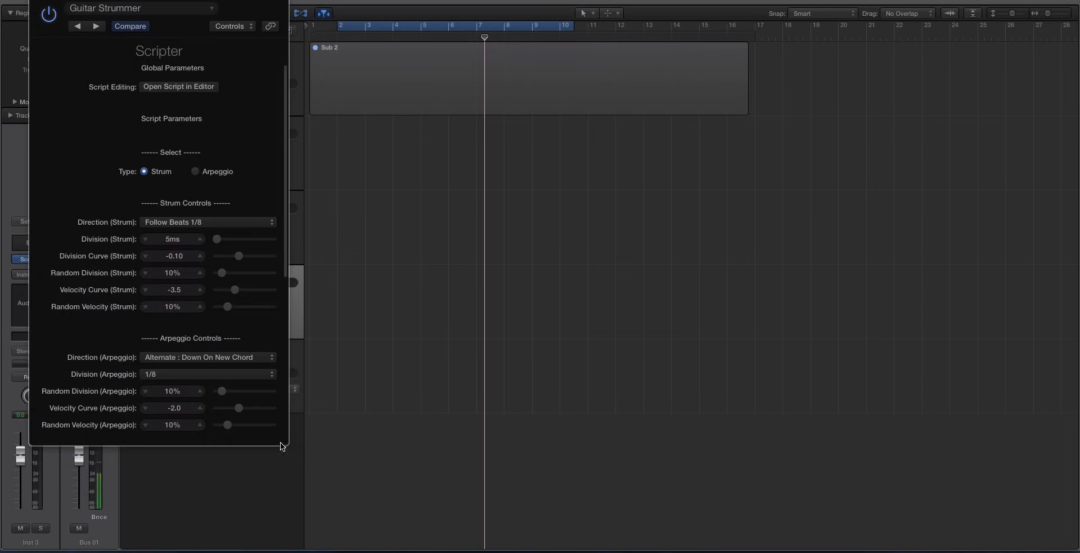
pyautogui.moveTo(344, 2); pyautogui.dragTo(457, 138)
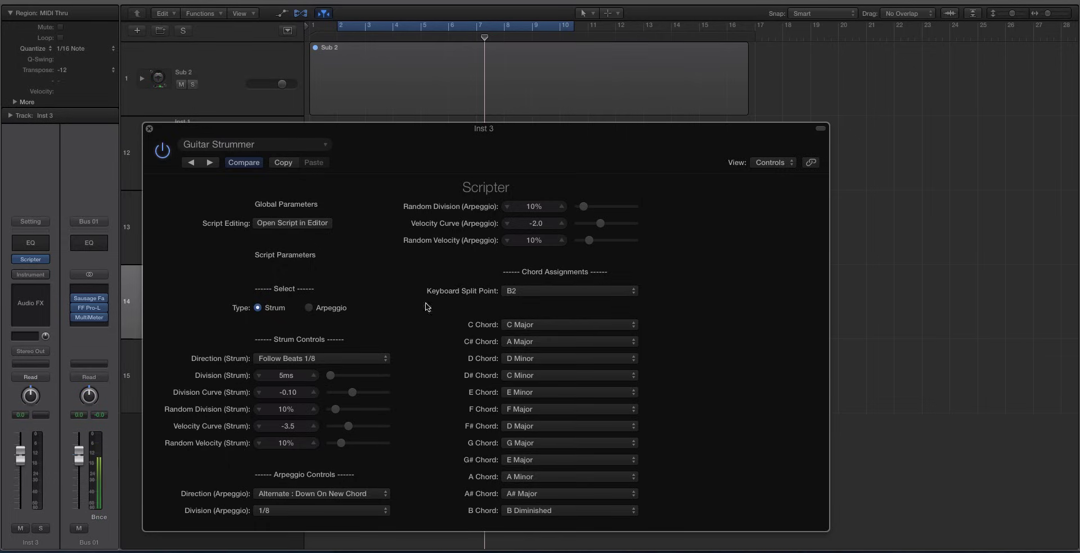
# Close Inst 3's settings and reopen PL Electric Guitar 01's Guitar Strummer
pyautogui.click(149, 128)
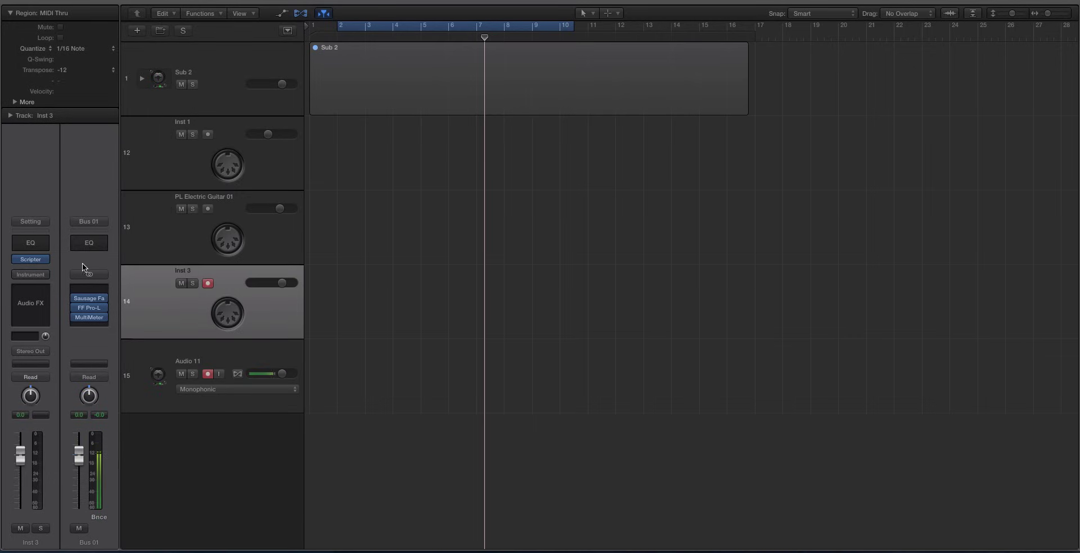
pyautogui.press('Up')
pyautogui.click(30, 260)
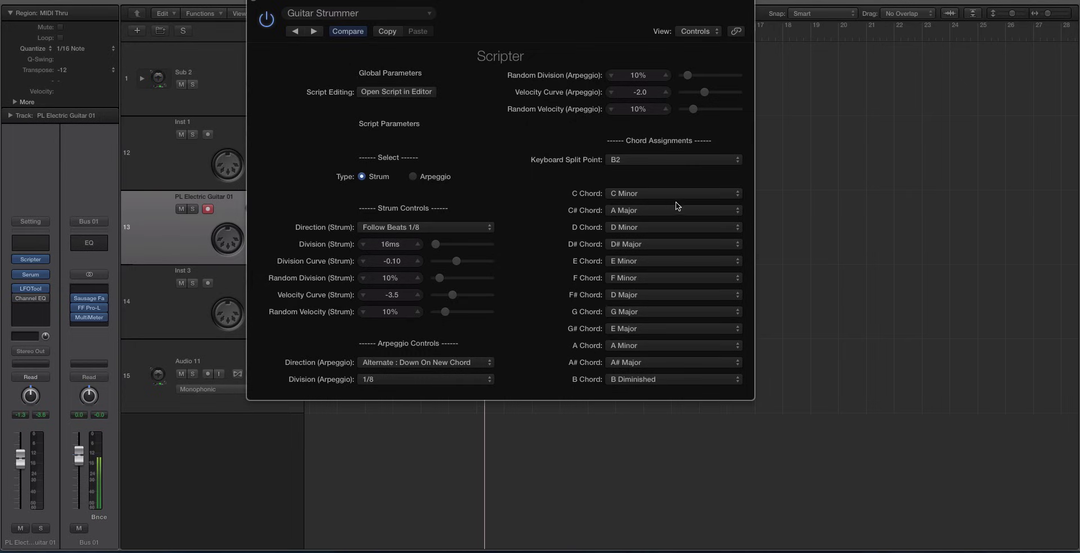
# Review the F and C chord assignments, keeping F Minor and C Minor, then move the window aside
pyautogui.click(624, 280)
pyautogui.click(552, 271)
pyautogui.click(626, 200)
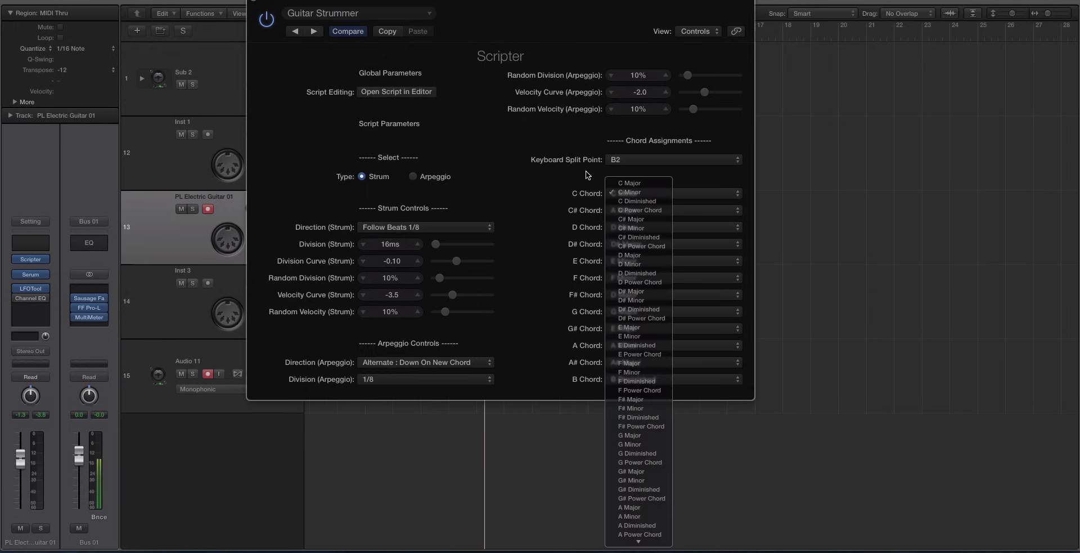
pyautogui.press('Escape')
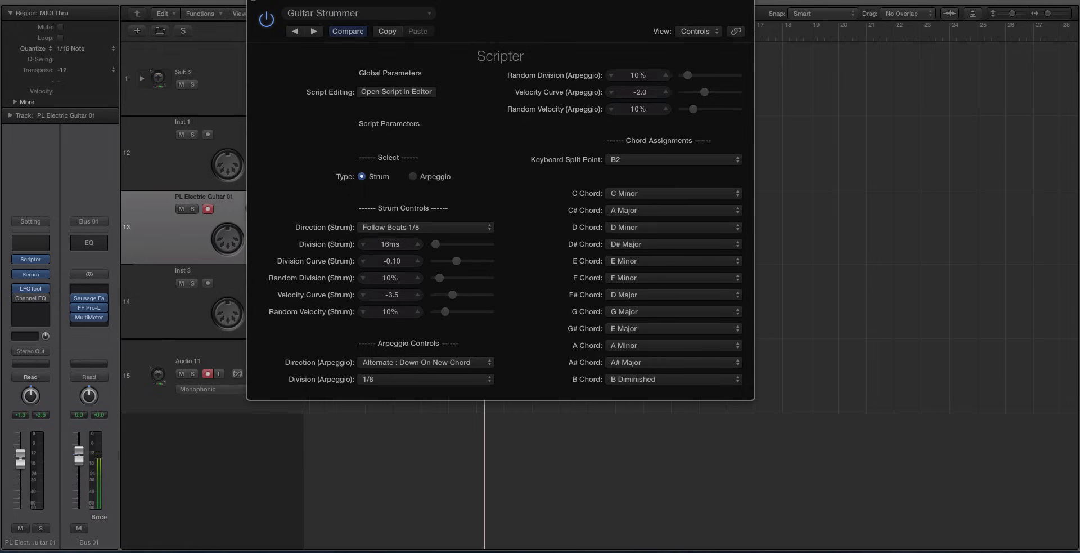
pyautogui.moveTo(318, 3); pyautogui.dragTo(562, 12)
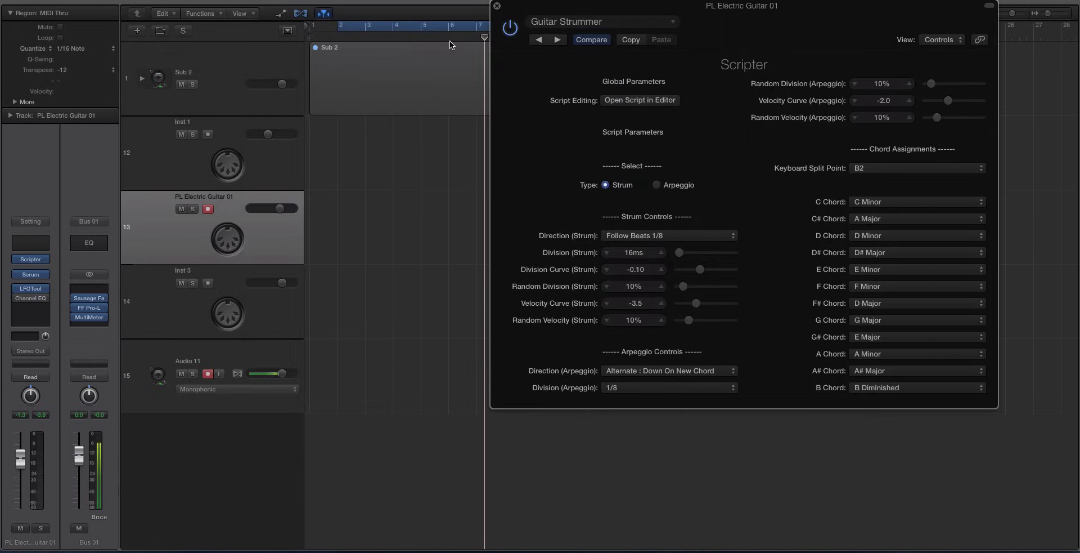
pyautogui.click(18, 261)
pyautogui.click(17, 262)
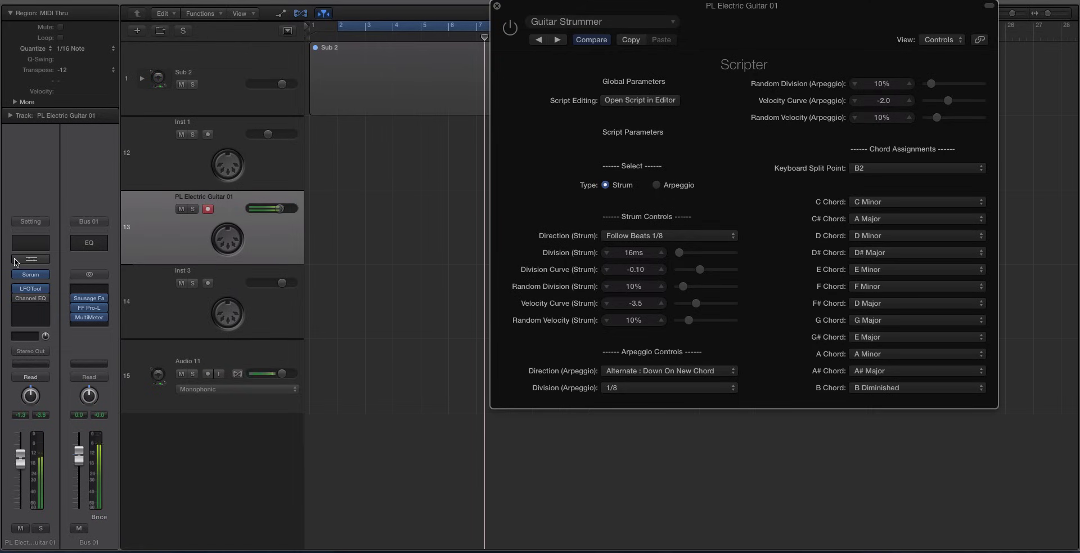
pyautogui.click(16, 263)
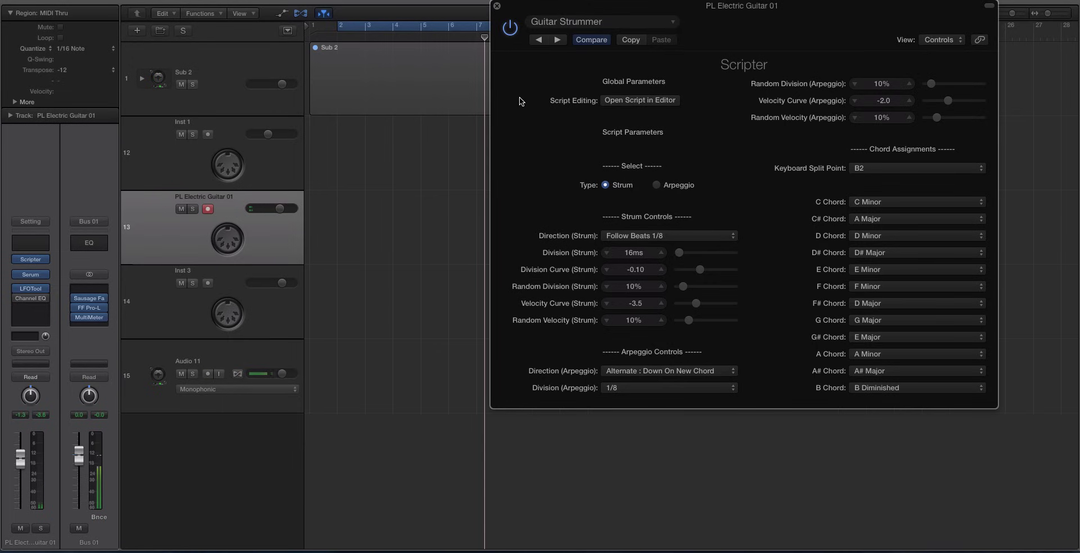
# Move the Scripter window off the regions and play the project from the cycle start
pyautogui.moveTo(731, 6); pyautogui.dragTo(767, 76)
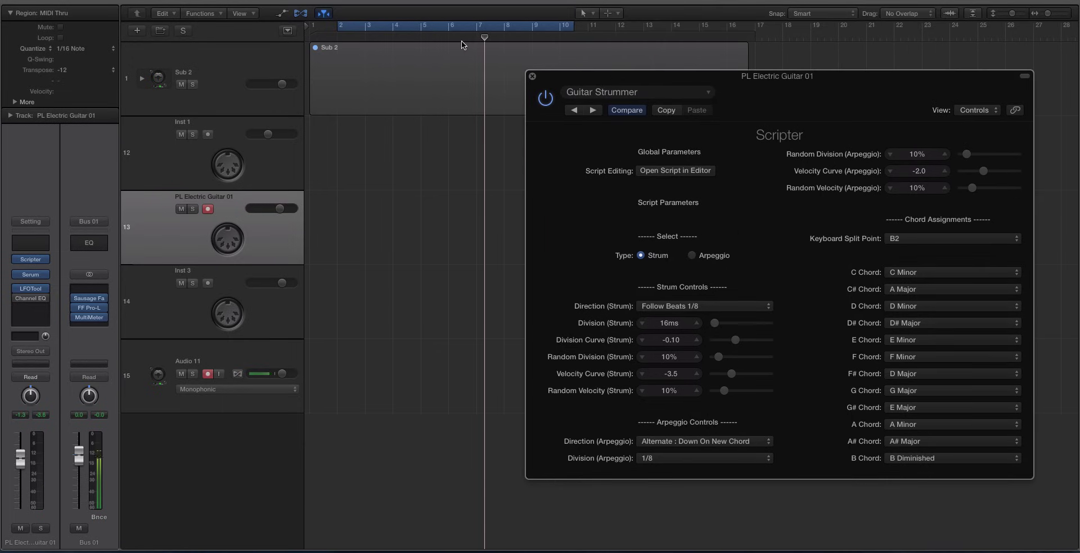
pyautogui.press('space')
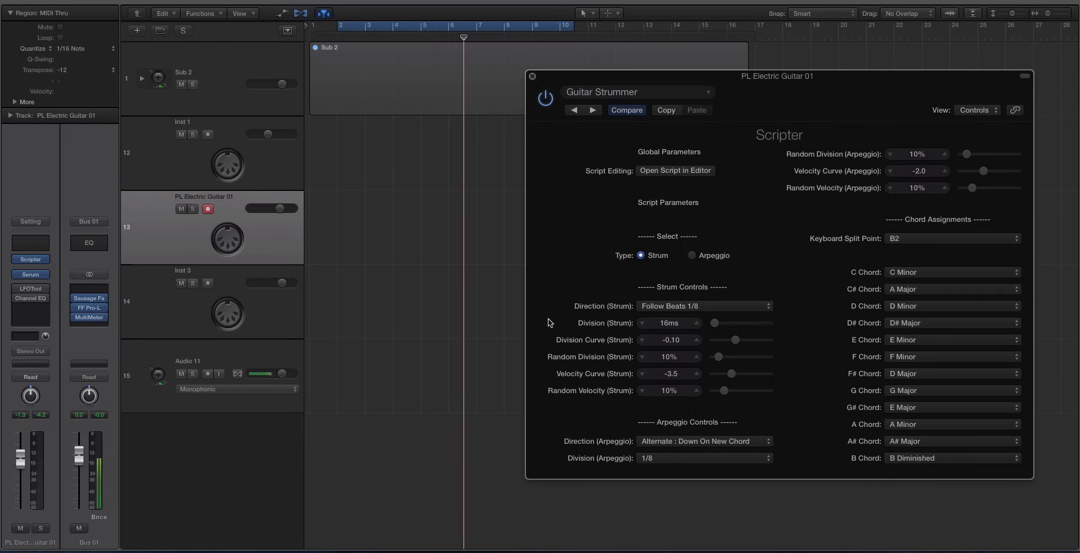
# Close the Guitar Strummer and open the Serum instrument window for PL Electric Guitar 01
pyautogui.click(31, 260)
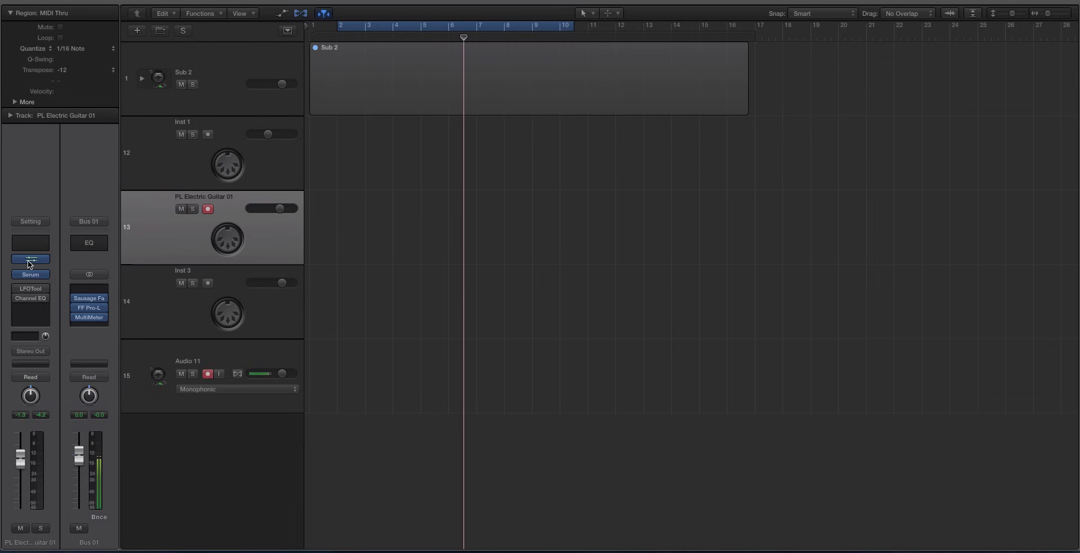
pyautogui.click(33, 275)
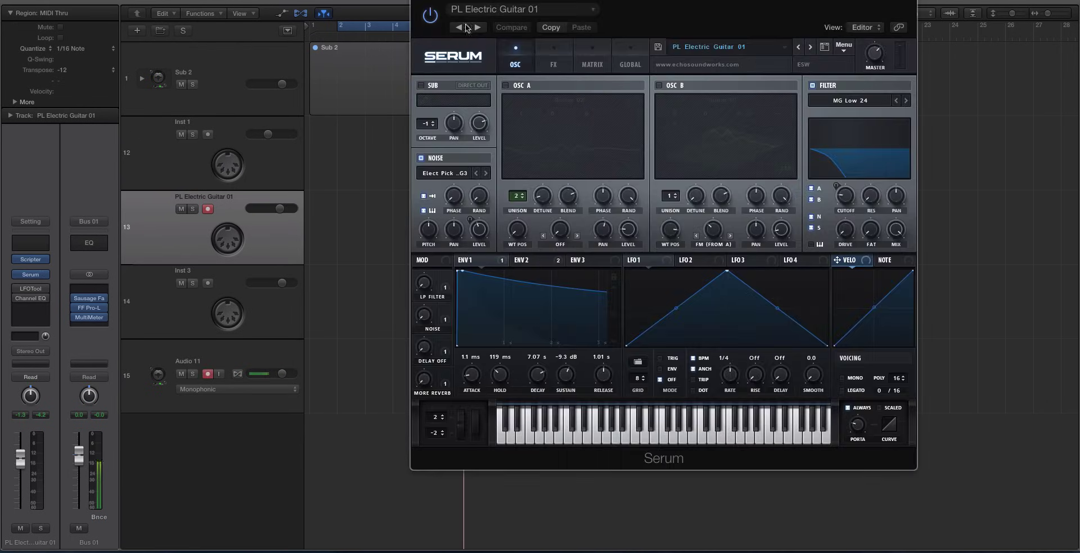
pyautogui.moveTo(468, 2); pyautogui.dragTo(434, 16)
# Keep Scripter as the MIDI effect and reopen its Guitar Strummer settings over Serum
pyautogui.click(51, 258)
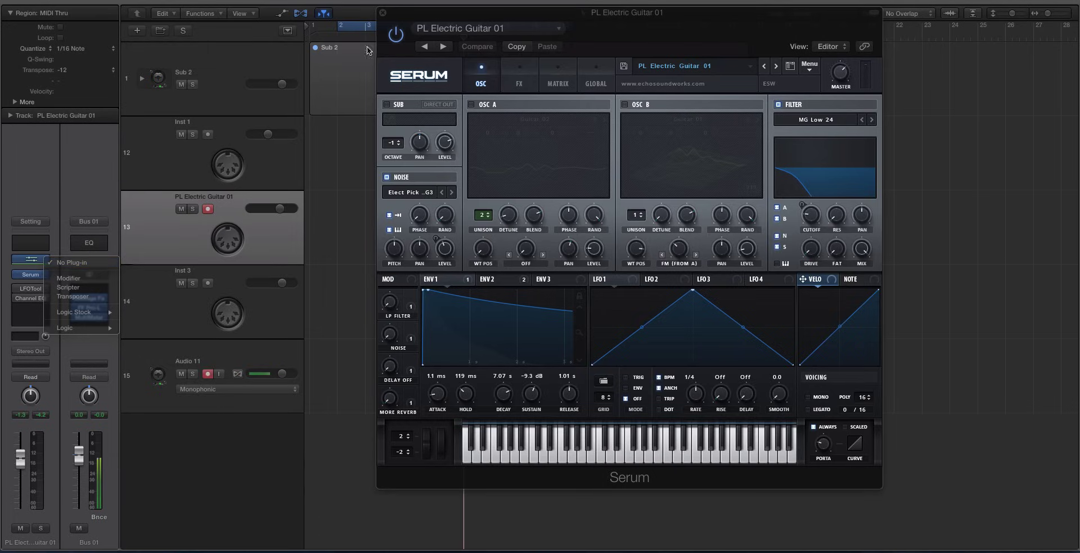
pyautogui.click(68, 287)
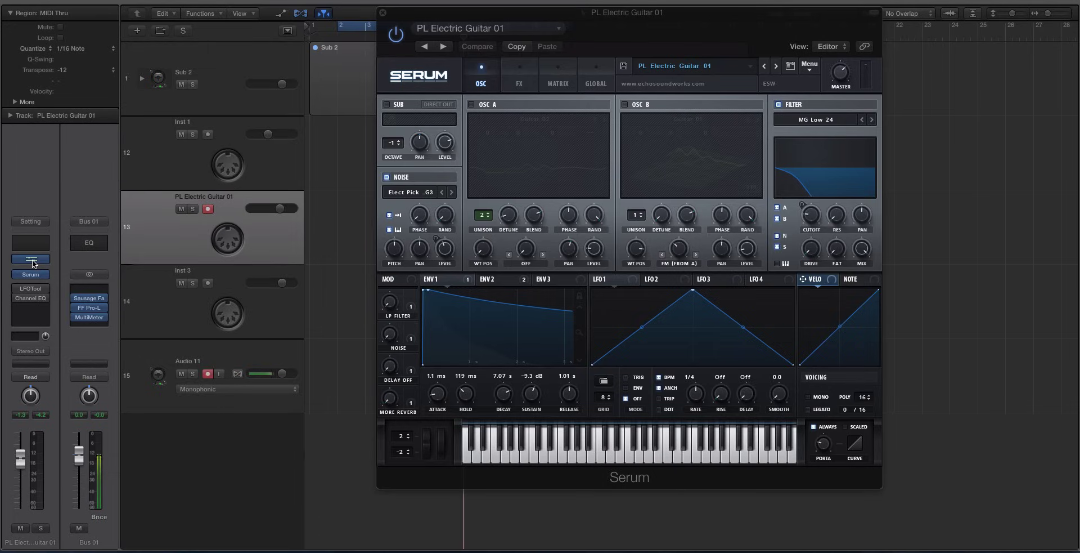
pyautogui.click(32, 259)
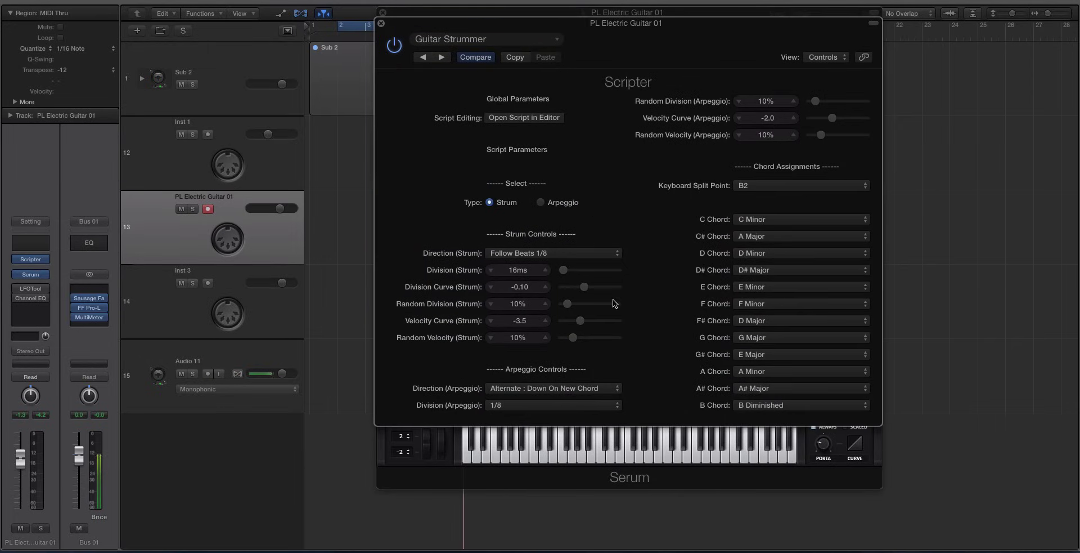
# Lower the Guitar Strummer's strum Division from 26ms through 21ms to 11ms
pyautogui.moveTo(570, 271); pyautogui.dragTo(567, 271)
pyautogui.moveTo(542, 23); pyautogui.dragTo(543, 12)
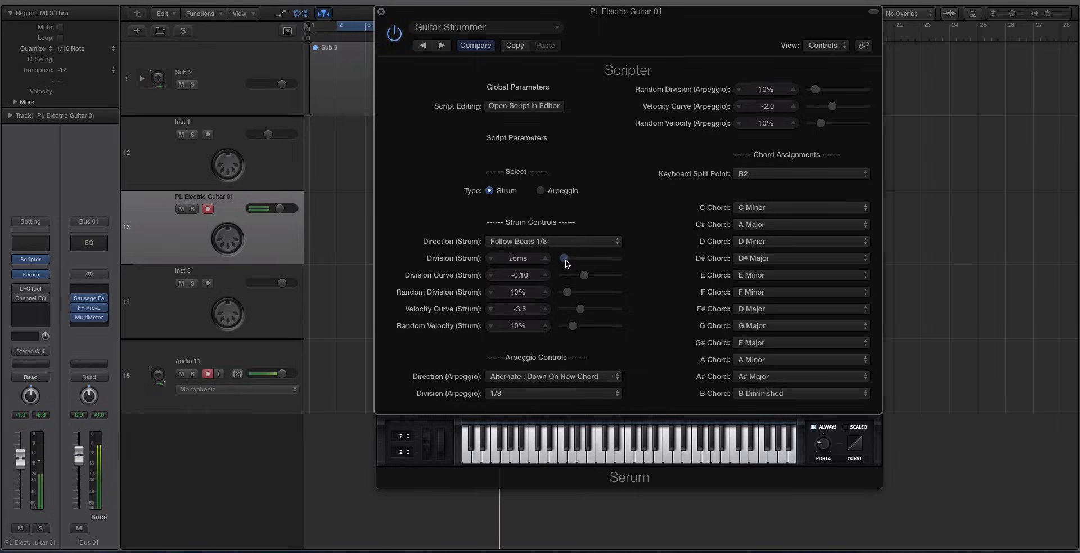
pyautogui.moveTo(566, 263); pyautogui.dragTo(566, 262)
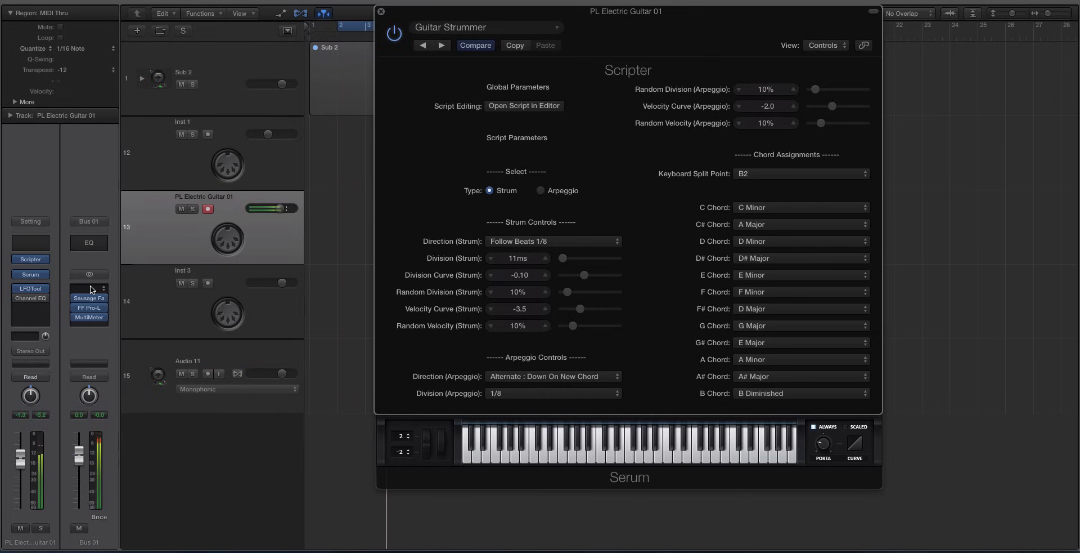
# Raise the Guitar Strummer's strum Division from 11ms to 16ms
pyautogui.moveTo(563, 258); pyautogui.dragTo(563, 263)
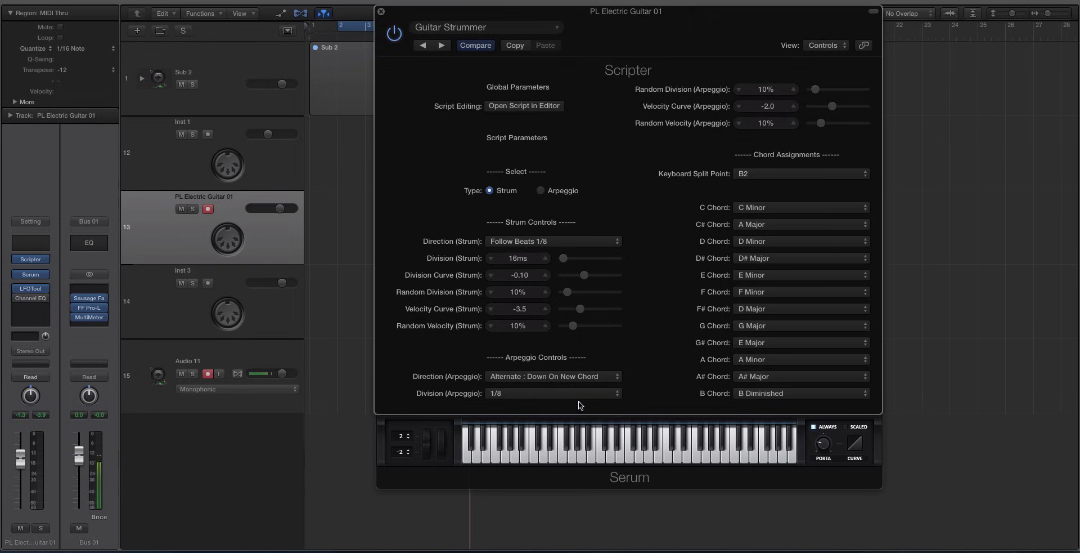
# Close the Guitar Strummer and Serum windows, then record a short take of strummed chords
pyautogui.click(382, 12)
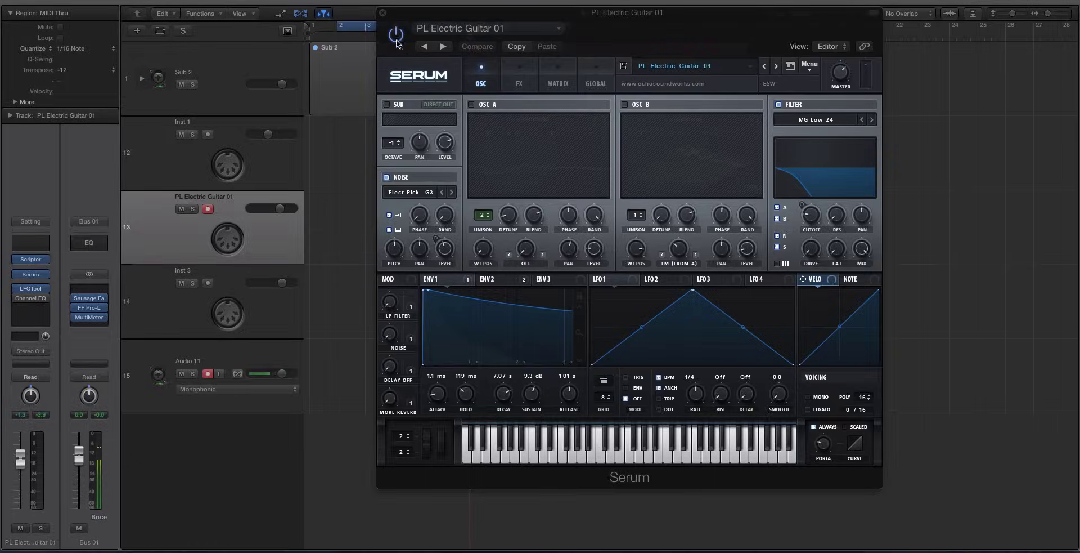
pyautogui.click(383, 13)
pyautogui.press('r')
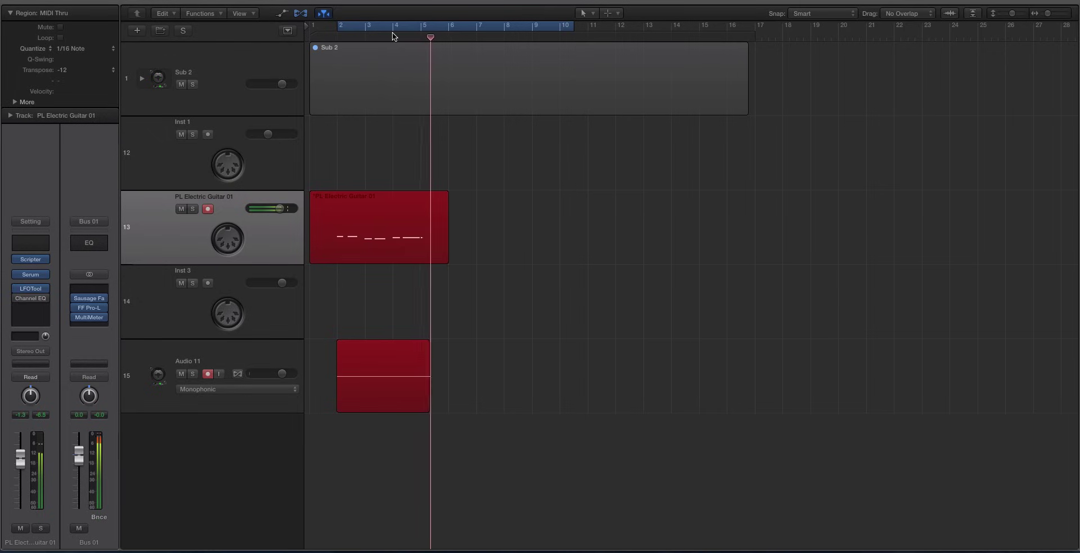
pyautogui.press('space')
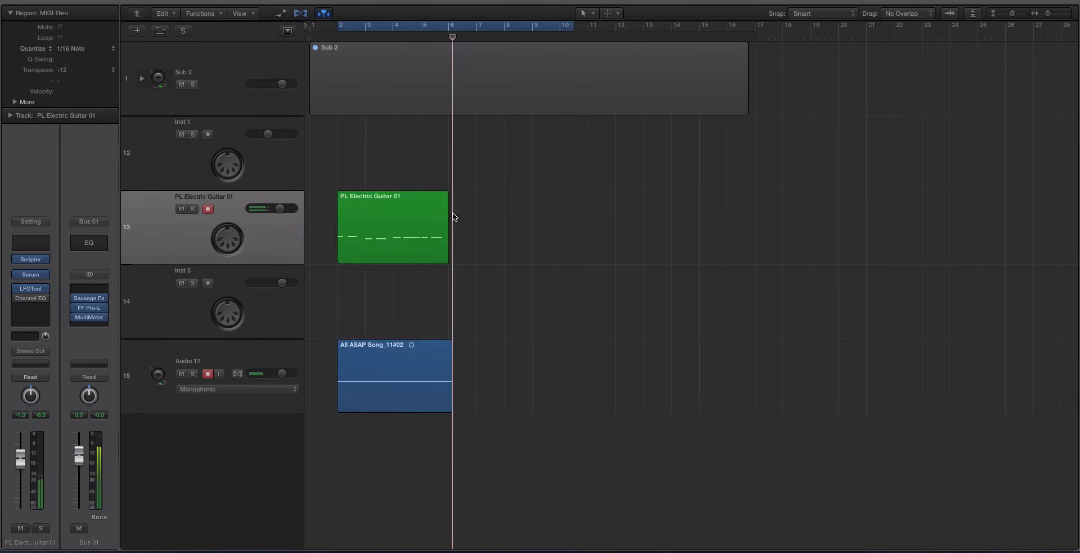
# Delete the unwanted Audio 11 region and select all eight notes in the guitar MIDI region
pyautogui.click(402, 366)
pyautogui.press('Delete')
pyautogui.click(394, 244)
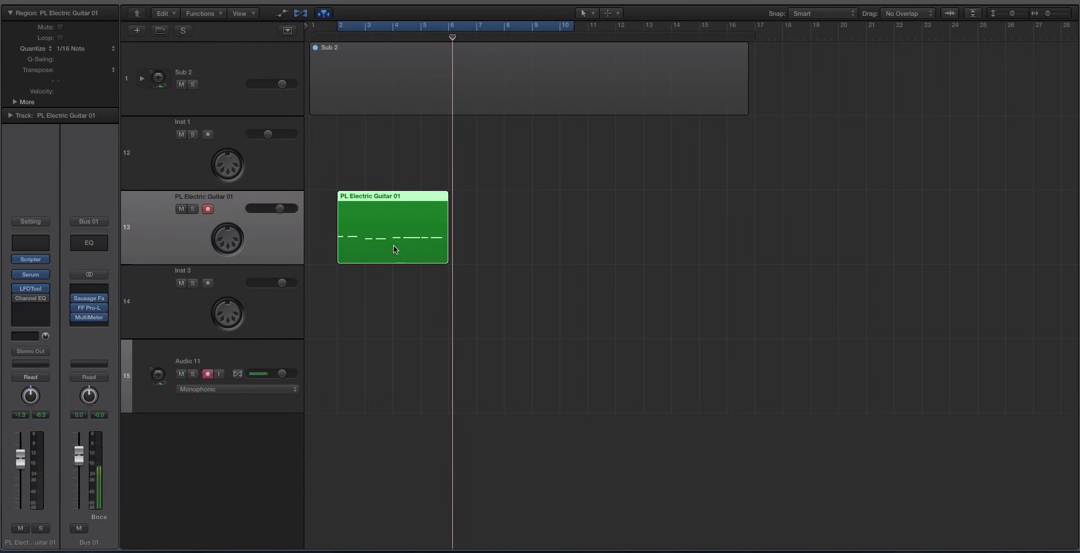
pyautogui.doubleClick(393, 245)
pyautogui.press('super+a')
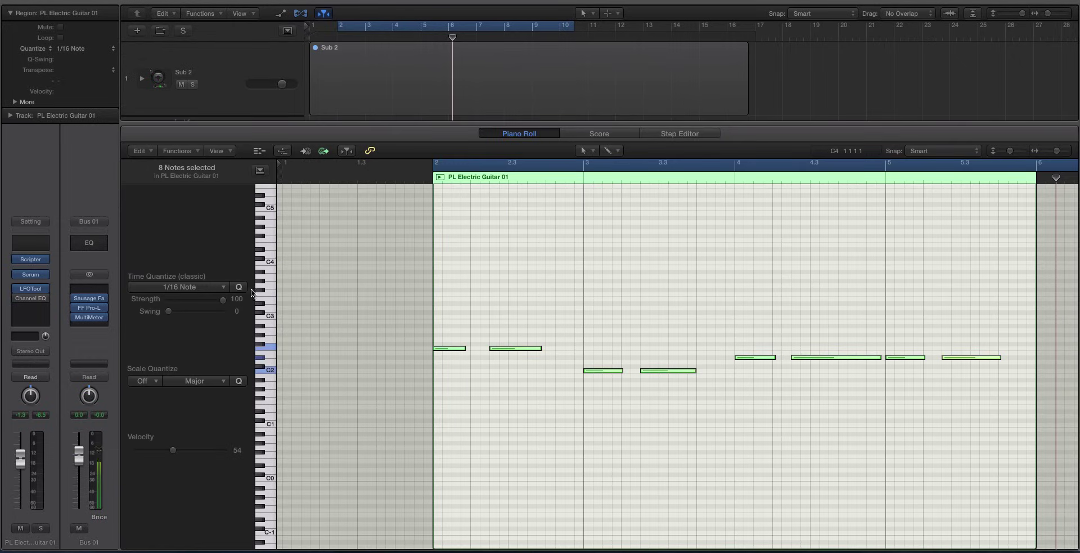
# Turn off Cycle and play the PL Electric Guitar 01 region back from near the start
pyautogui.press('x')
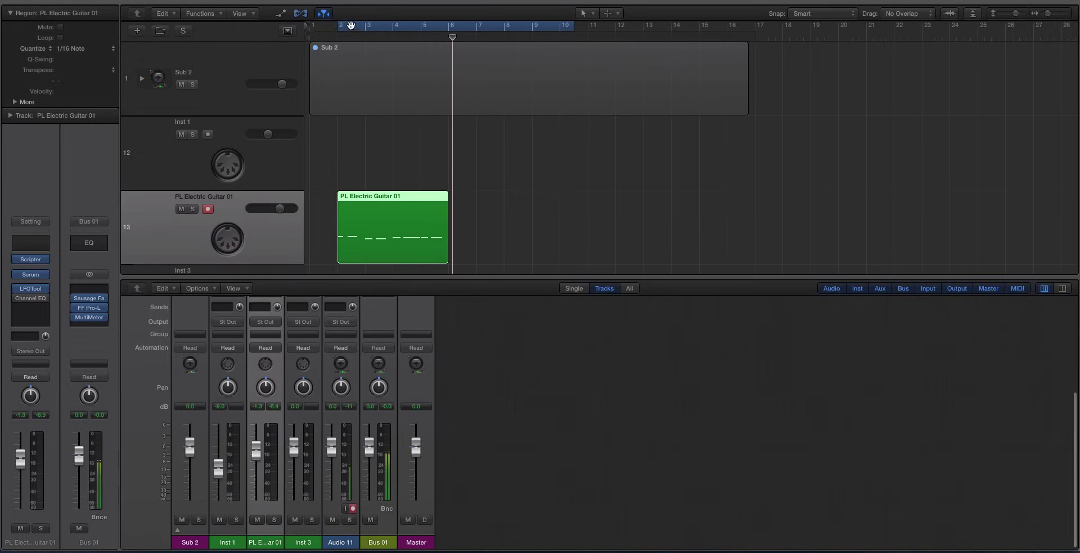
pyautogui.click(347, 23)
pyautogui.click(319, 36)
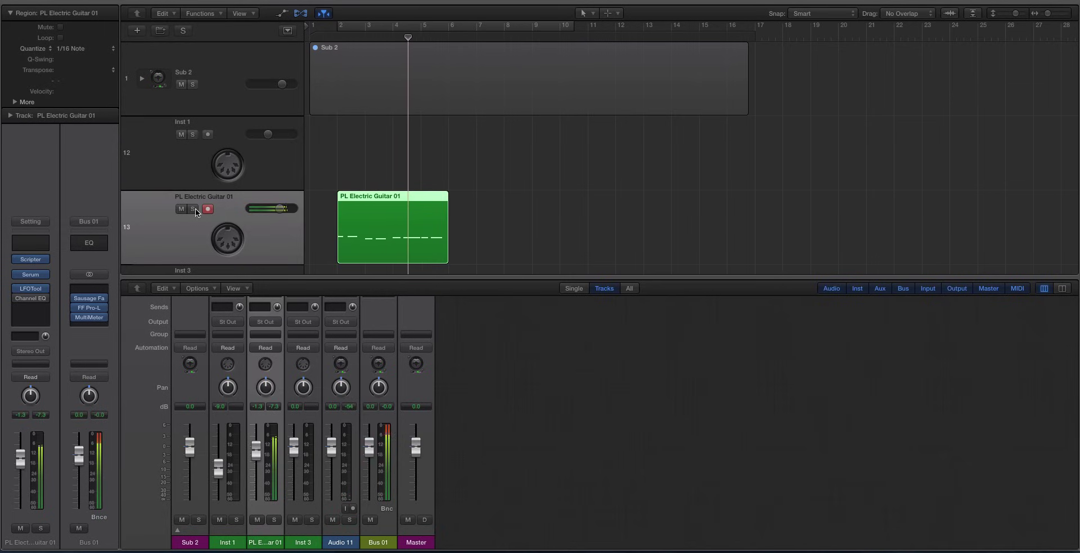
pyautogui.press('p')
pyautogui.press('p')
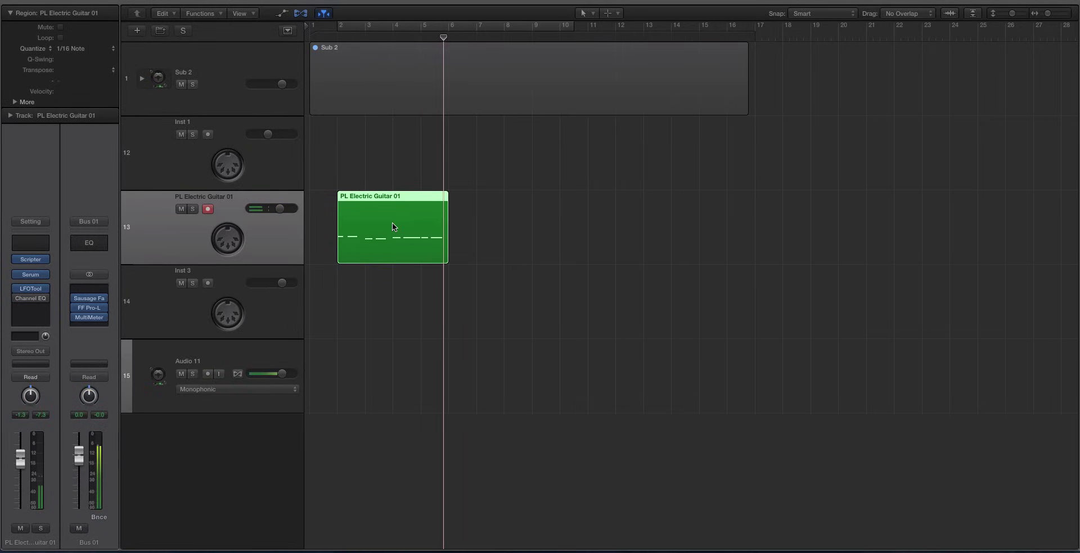
pyautogui.click(29, 265)
pyautogui.press('Escape')
pyautogui.click(29, 260)
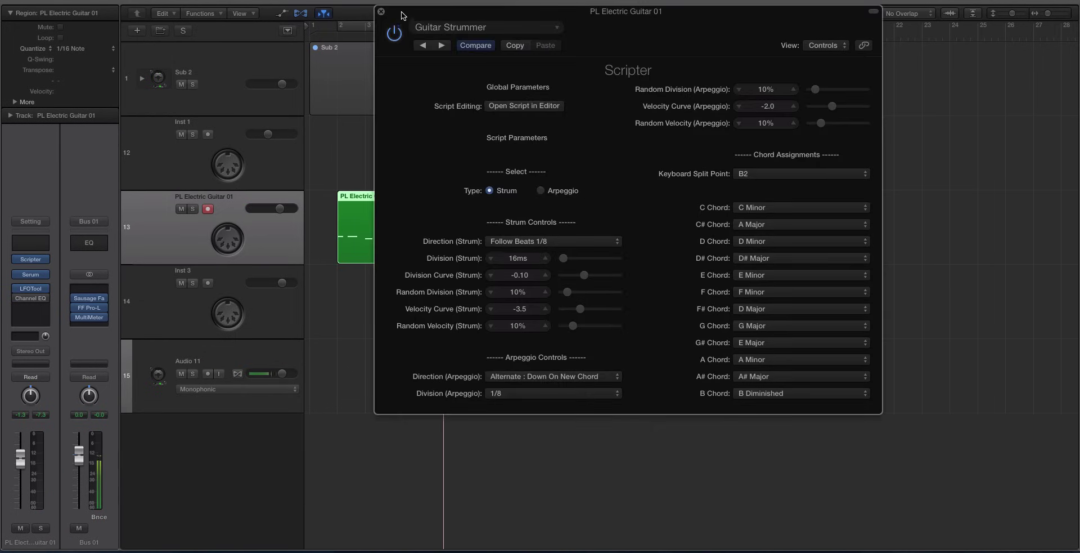
pyautogui.moveTo(403, 15); pyautogui.dragTo(358, 66)
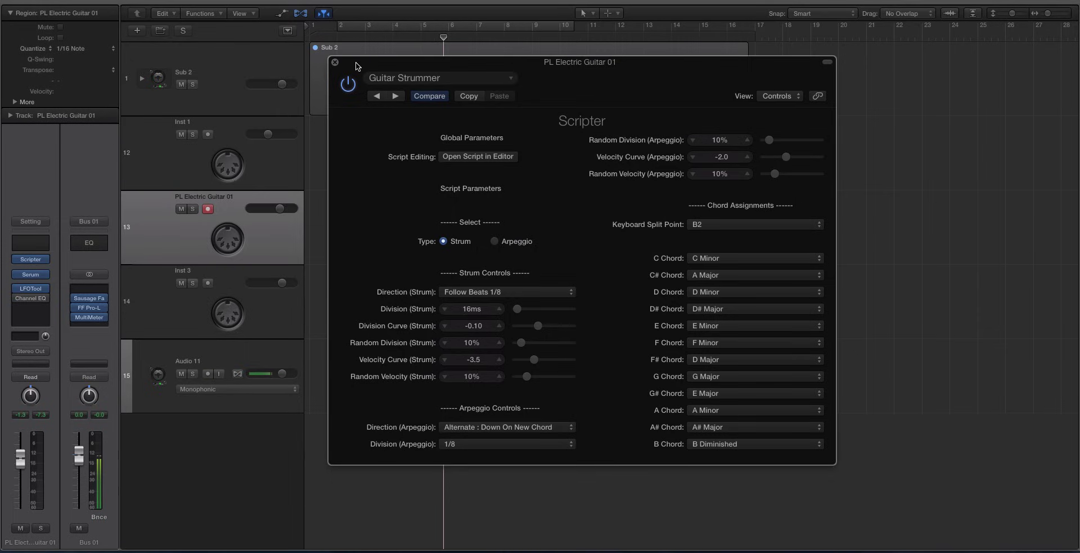
pyautogui.moveTo(356, 66); pyautogui.dragTo(429, 80)
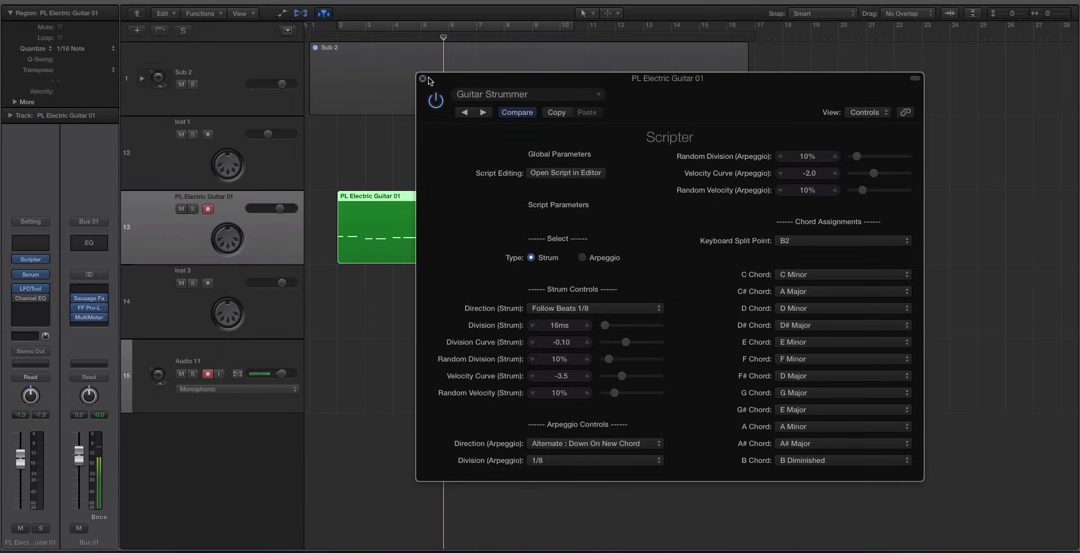
pyautogui.click(423, 78)
pyautogui.moveTo(352, 174); pyautogui.dragTo(446, 263)
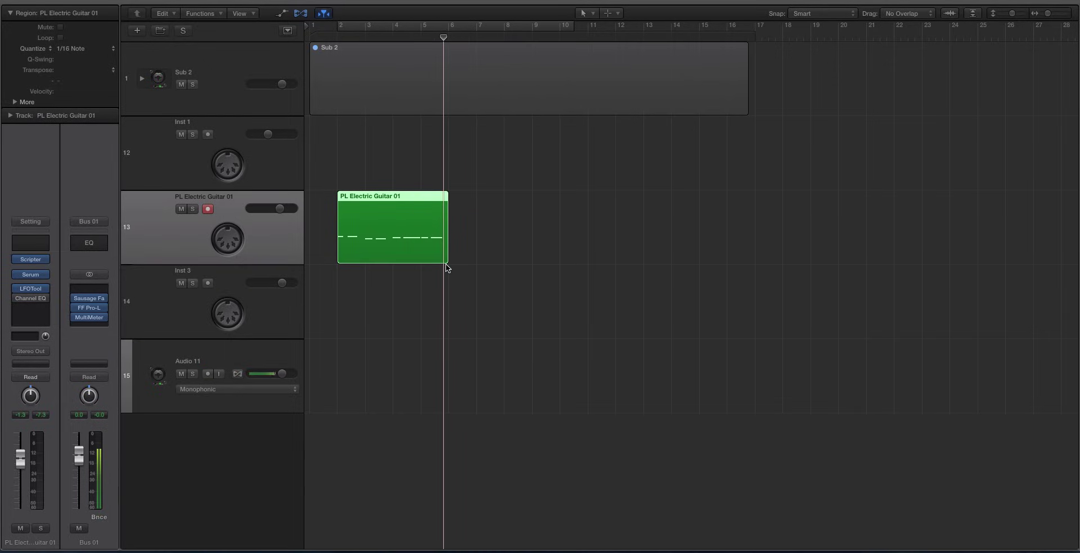